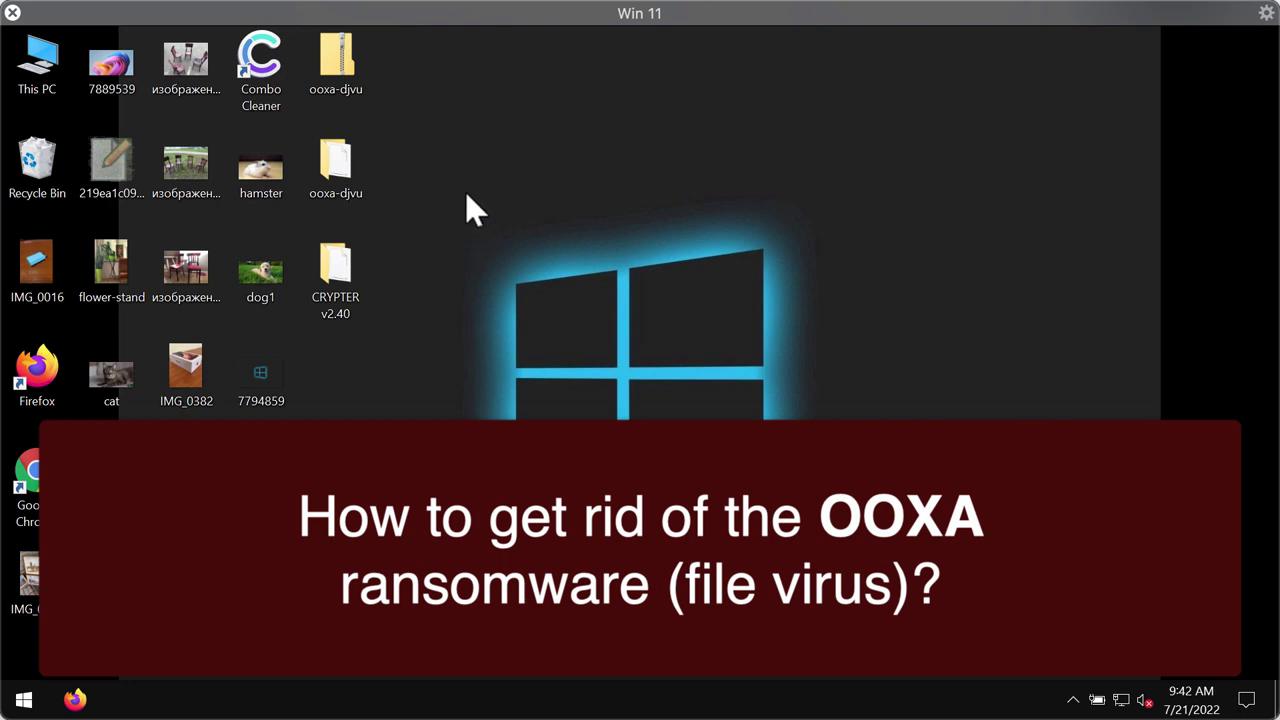
Step: View the chairs photo, IMG_0382, IMG_0330 and 6209757 in Photo Viewer, closing each
{"action": "double_click", "coordinate": [165, 158]}
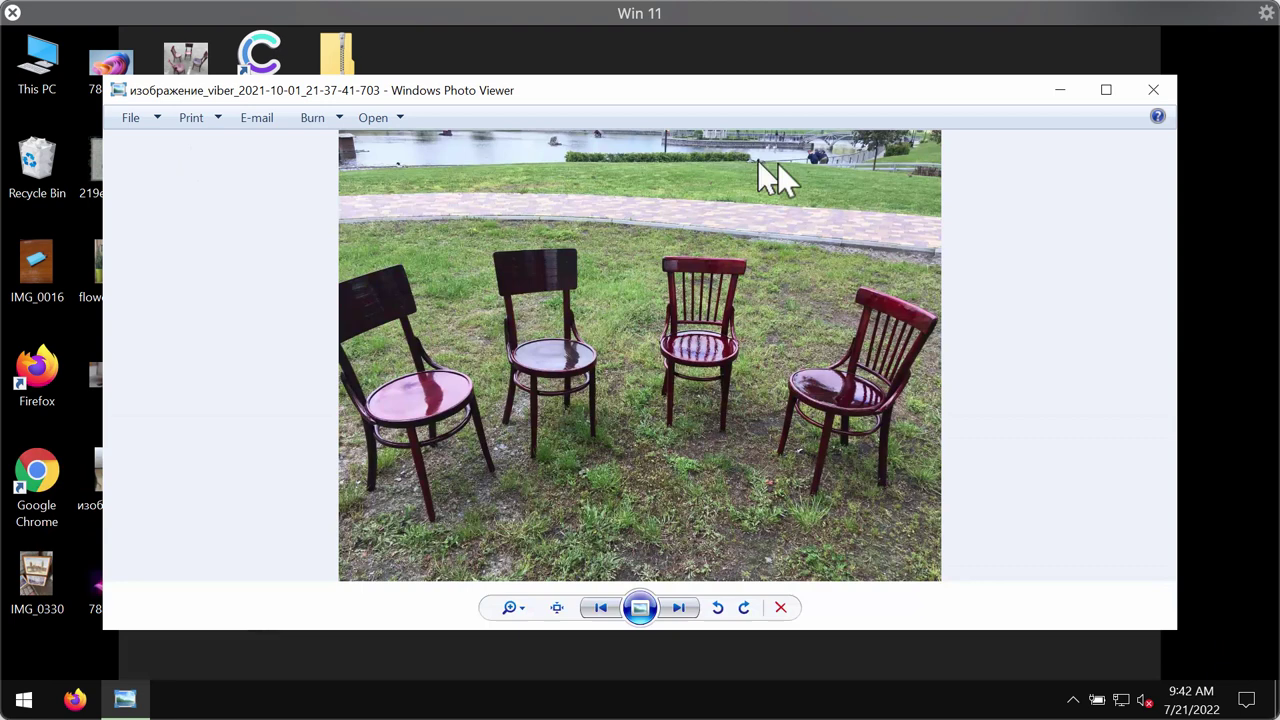
{"action": "left_click", "coordinate": [1150, 95]}
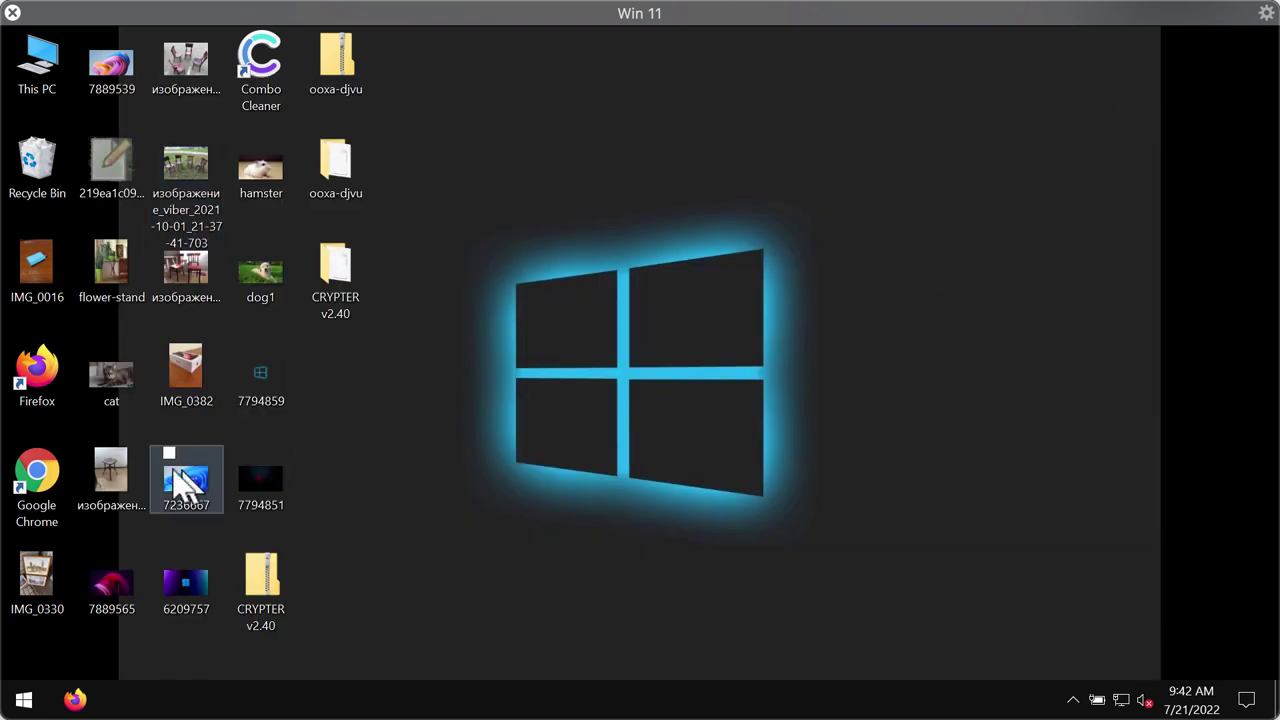
{"action": "double_click", "coordinate": [199, 369]}
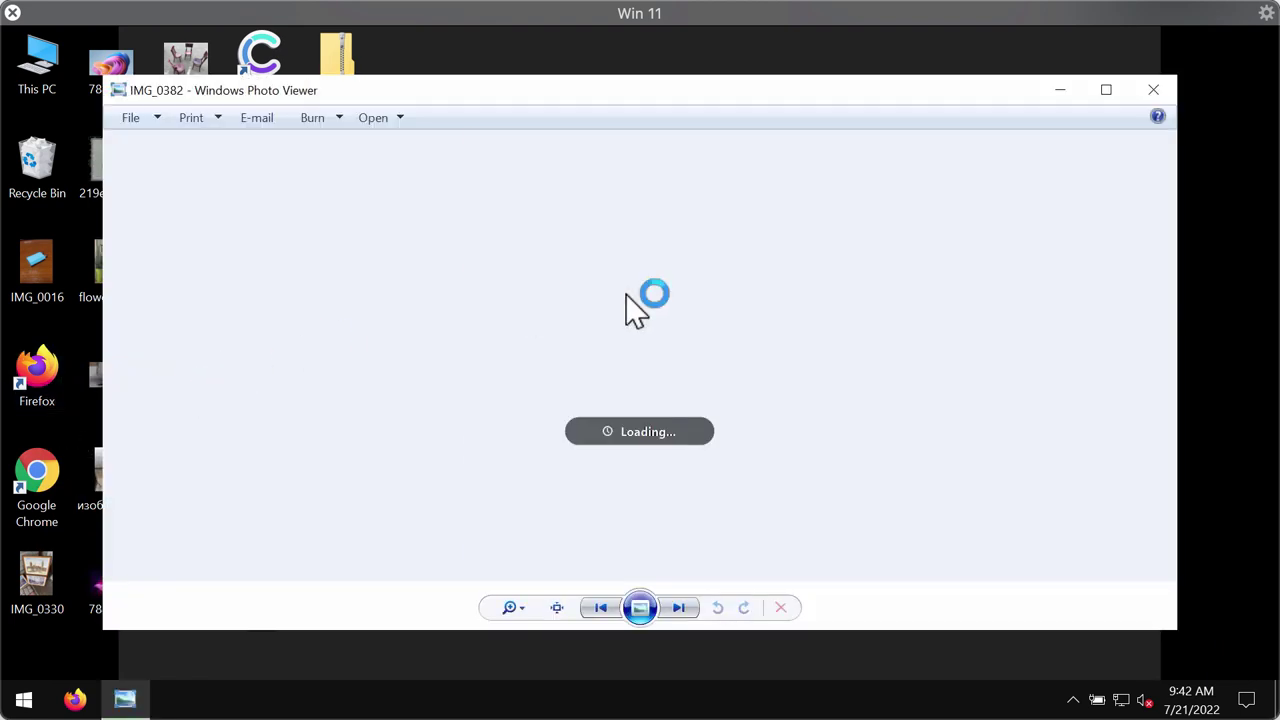
{"action": "left_click", "coordinate": [1150, 92]}
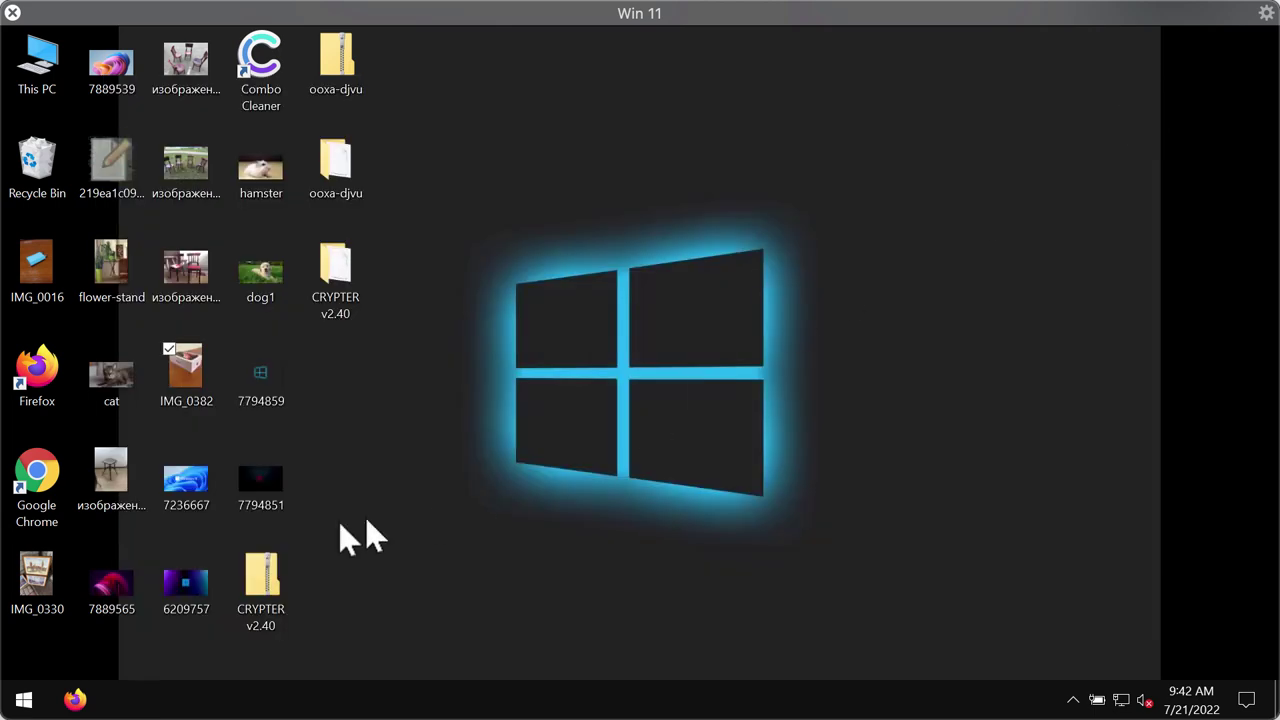
{"action": "double_click", "coordinate": [47, 600]}
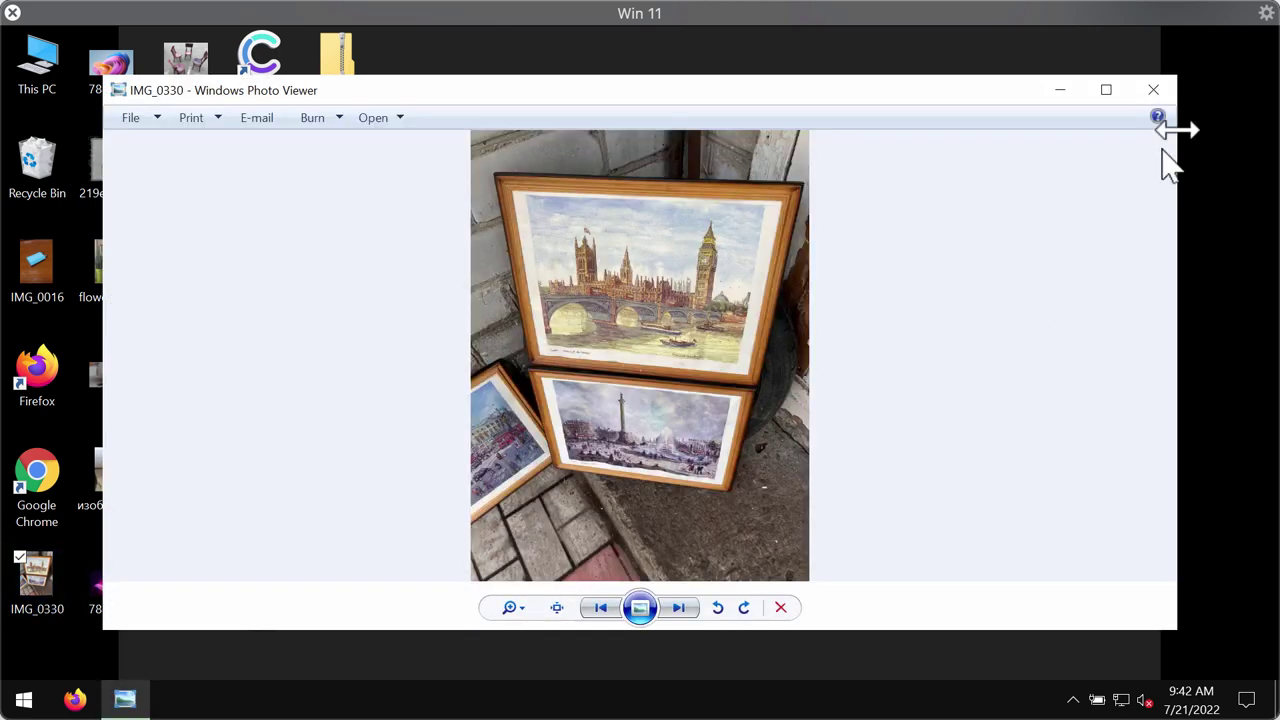
{"action": "left_click", "coordinate": [1154, 90]}
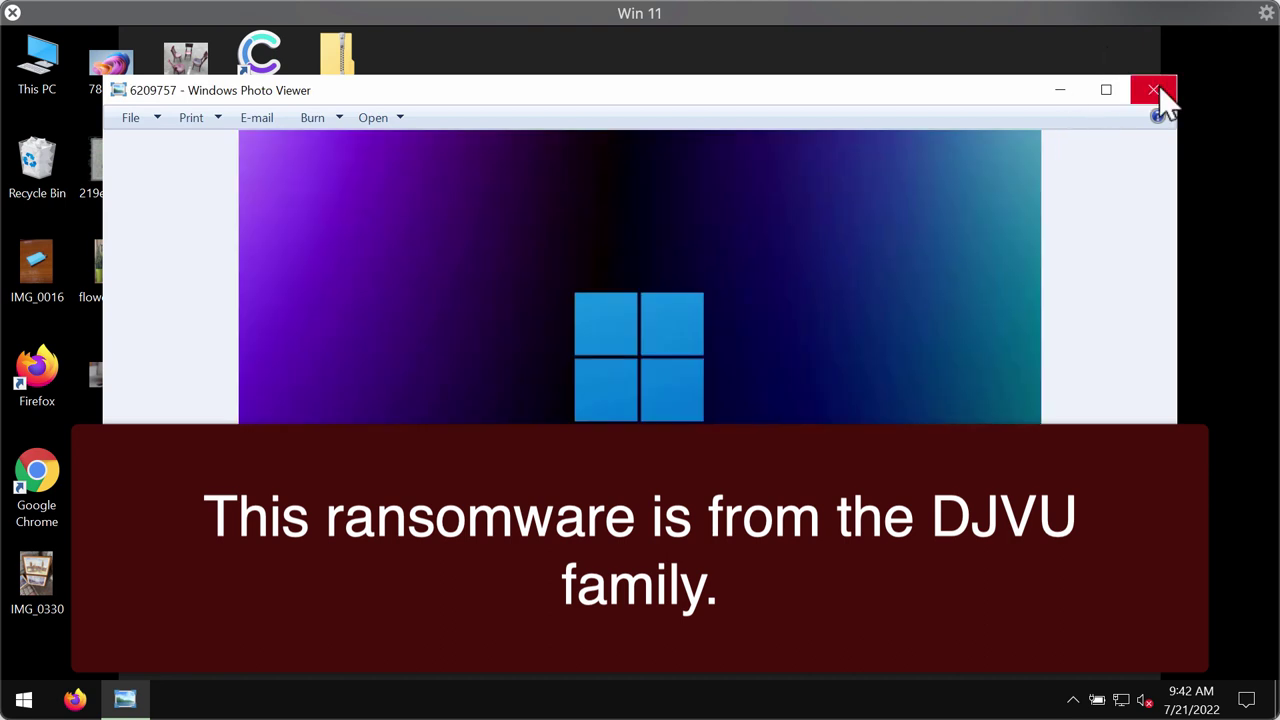
{"action": "left_click", "coordinate": [1154, 90]}
Step: Run the Application file inside the ooxa-djvu folder, then close the folder window
{"action": "left_click", "coordinate": [341, 265]}
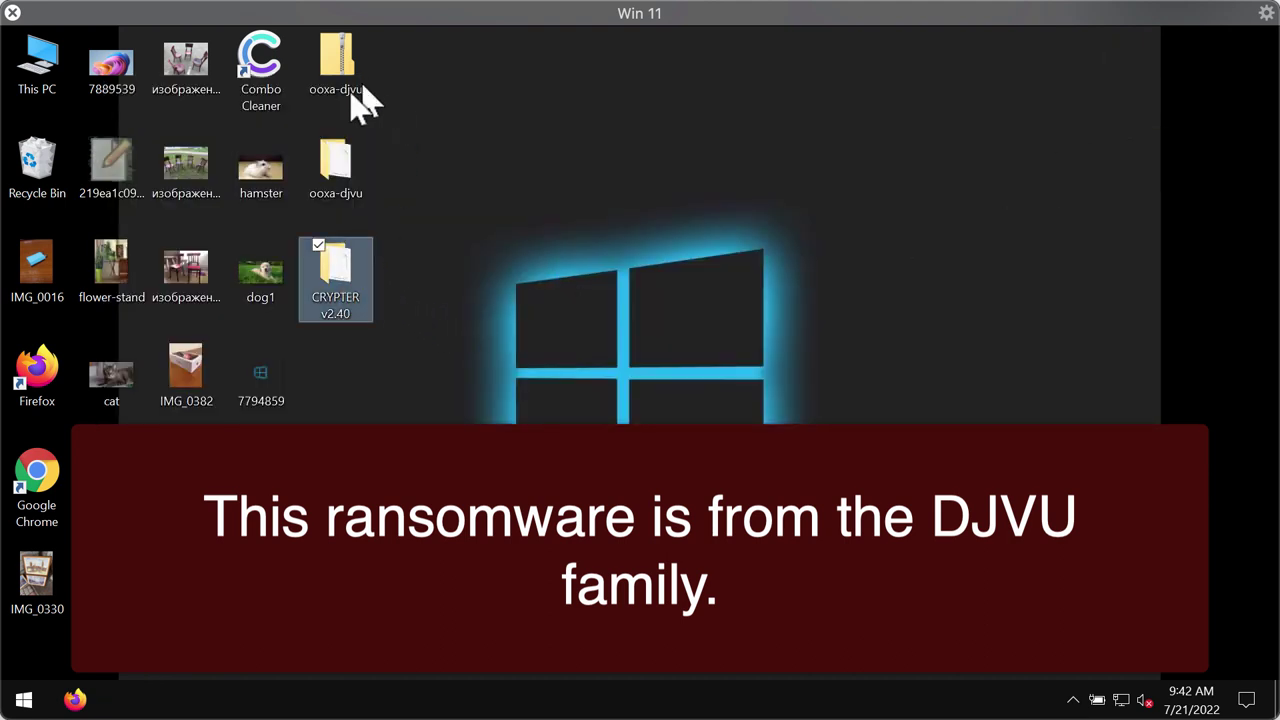
{"action": "left_click", "coordinate": [326, 141]}
{"action": "double_click", "coordinate": [327, 141]}
{"action": "double_click", "coordinate": [648, 213]}
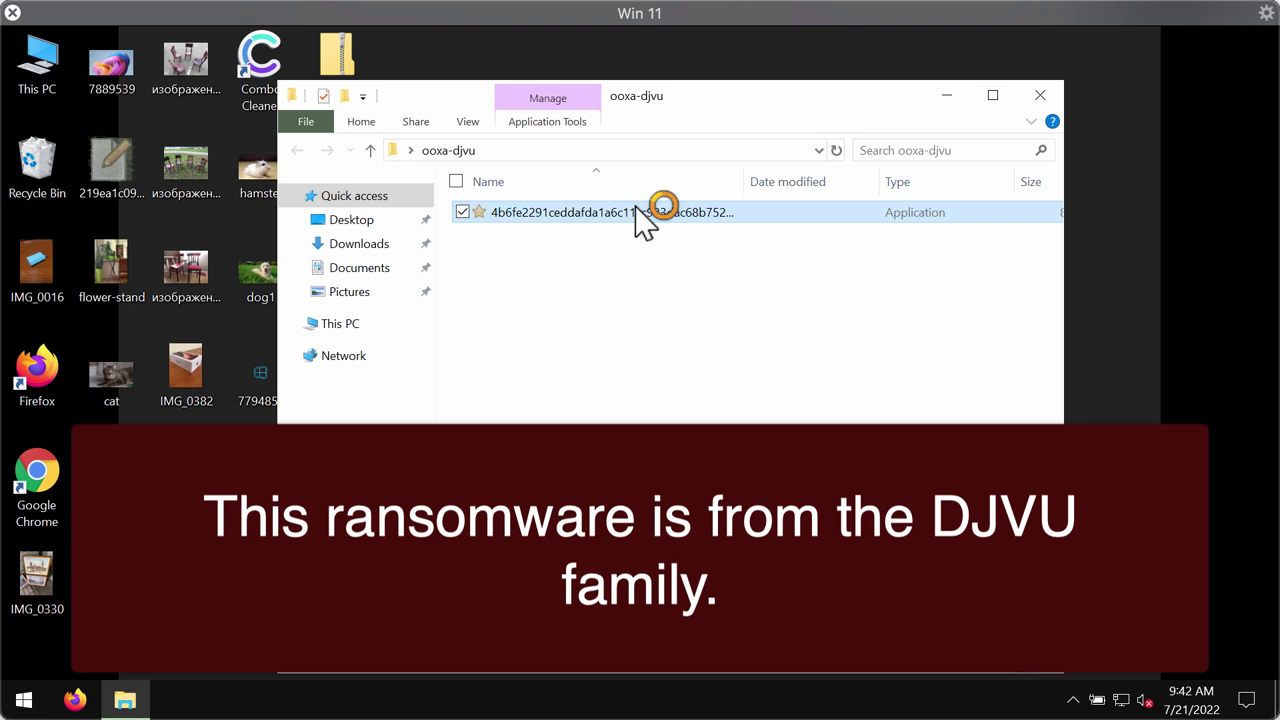
{"action": "left_click", "coordinate": [1045, 95]}
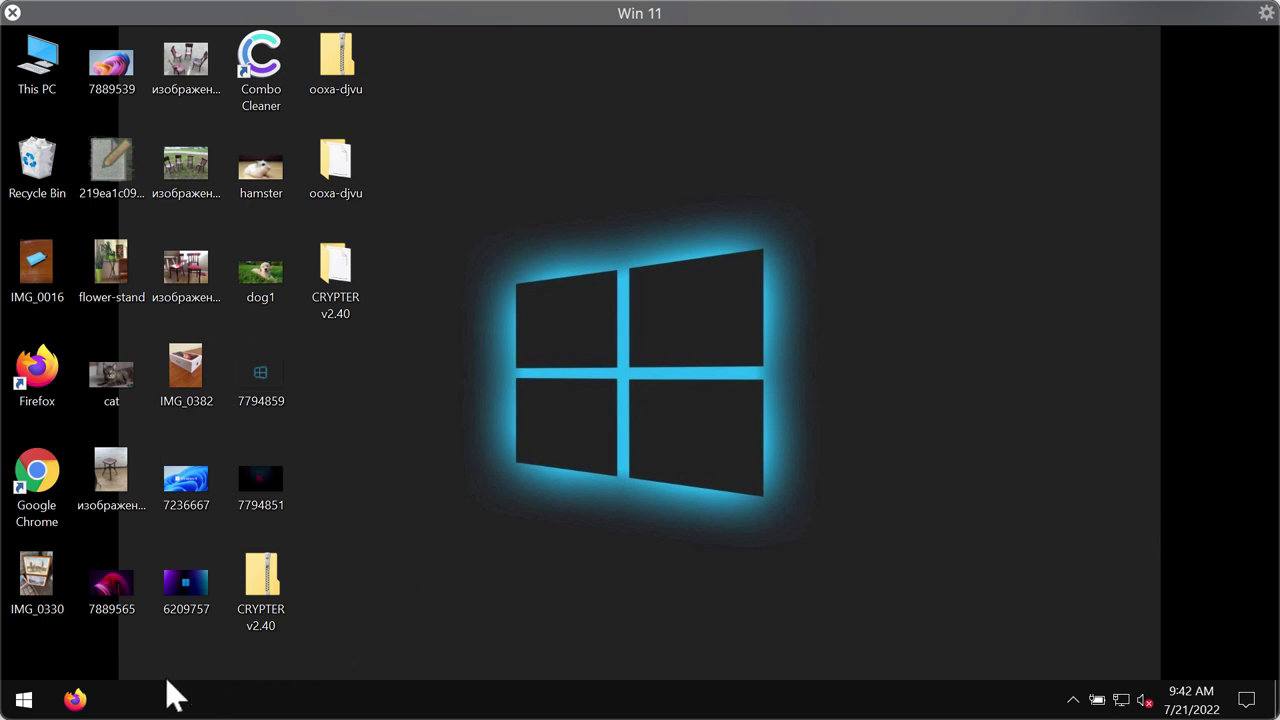
Step: Sign out of Windows from the Start right-click menu and sign back in
{"action": "right_click", "coordinate": [35, 703]}
{"action": "mouse_move", "coordinate": [165, 643]}
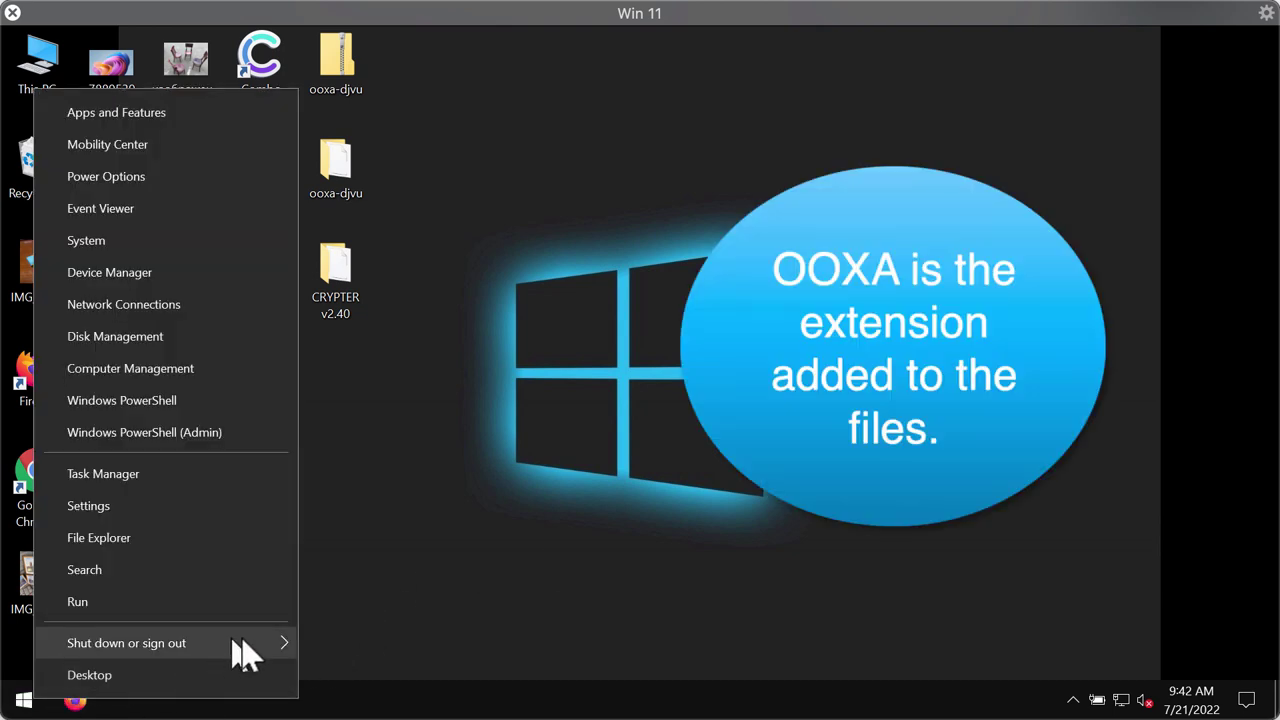
{"action": "left_click", "coordinate": [384, 539]}
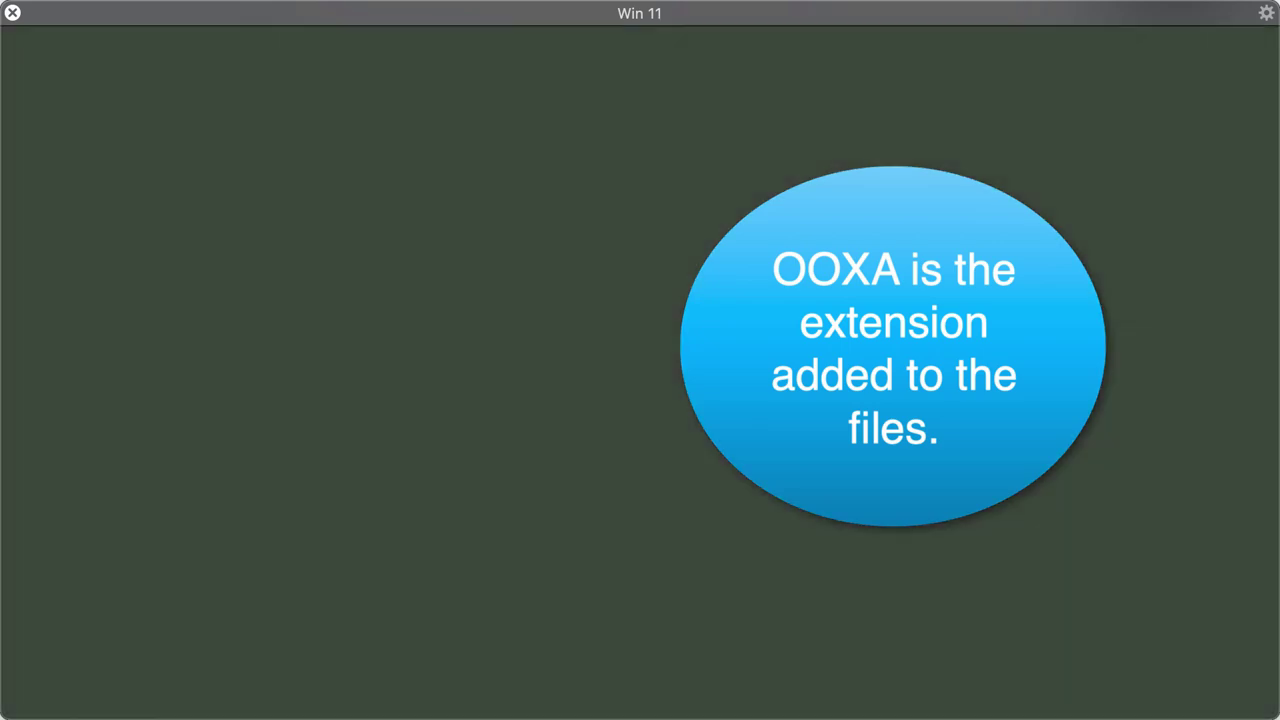
{"action": "left_click", "coordinate": [752, 482]}
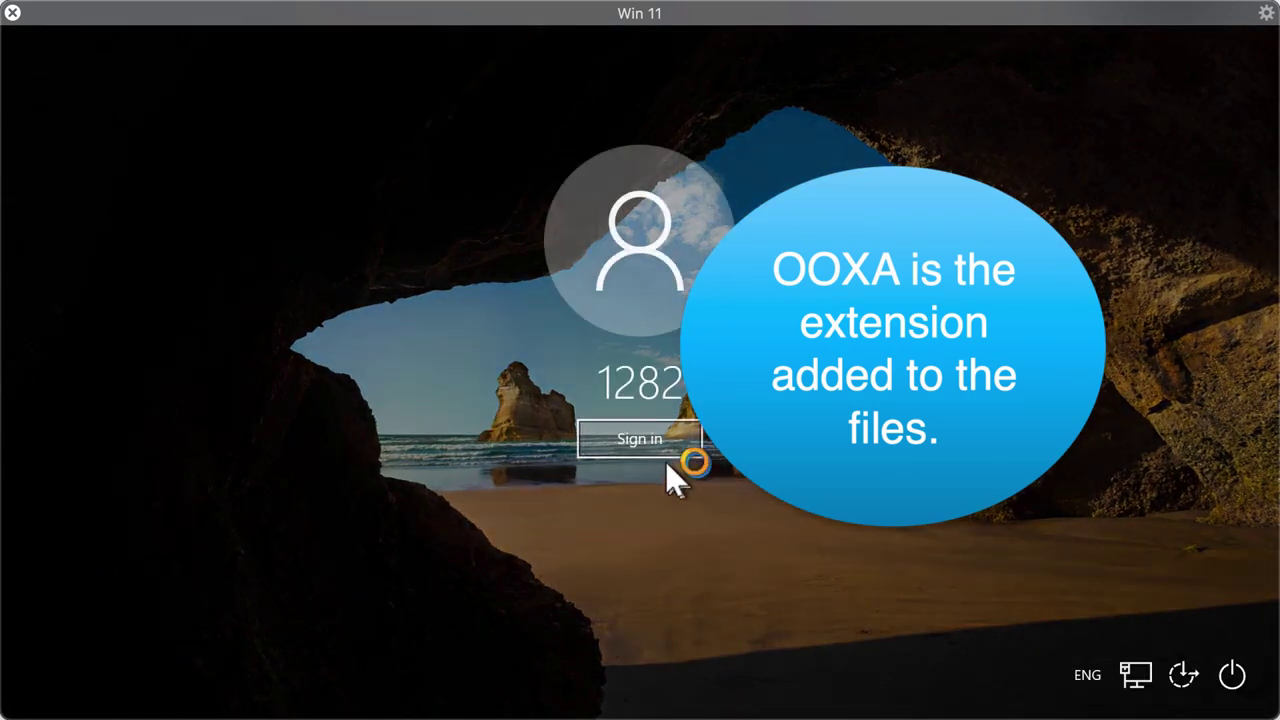
{"action": "left_click", "coordinate": [657, 440]}
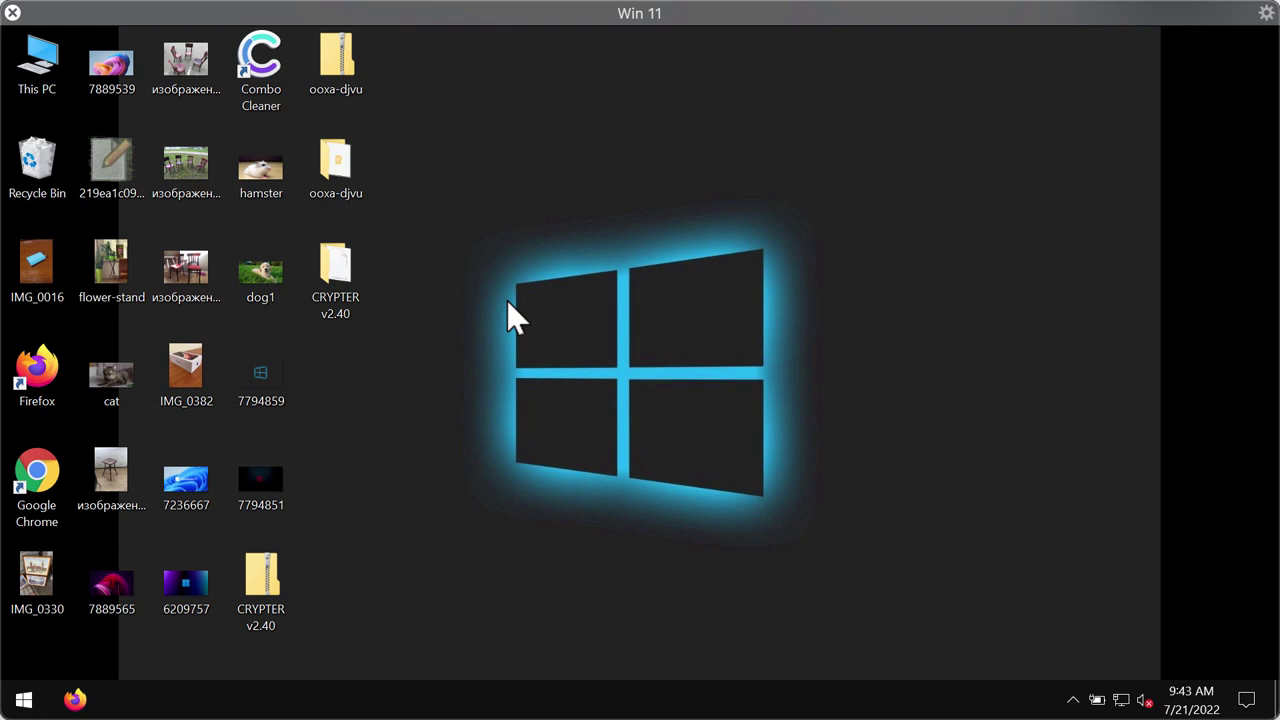
Step: Try opening the encrypted dog1.jpg.ooxa and IMG_0016.jpg.ooxa files, dismissing the cannot-open errors
{"action": "left_click", "coordinate": [190, 163]}
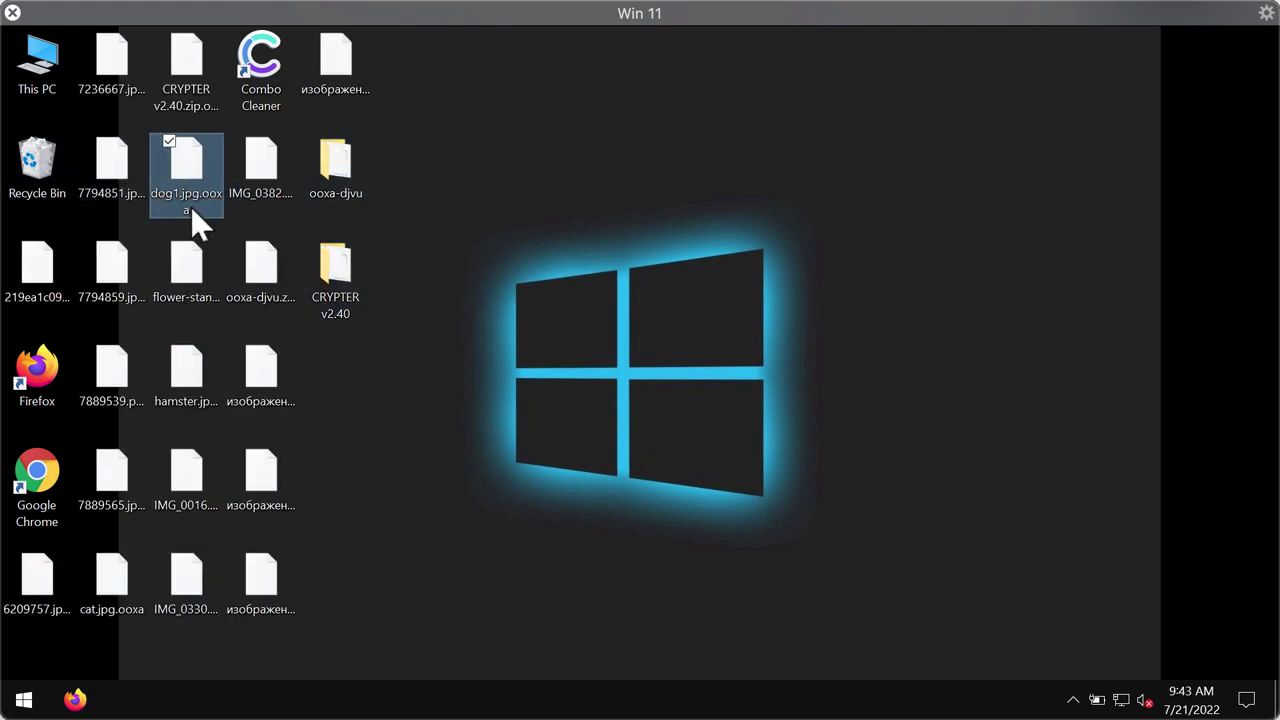
{"action": "double_click", "coordinate": [183, 196]}
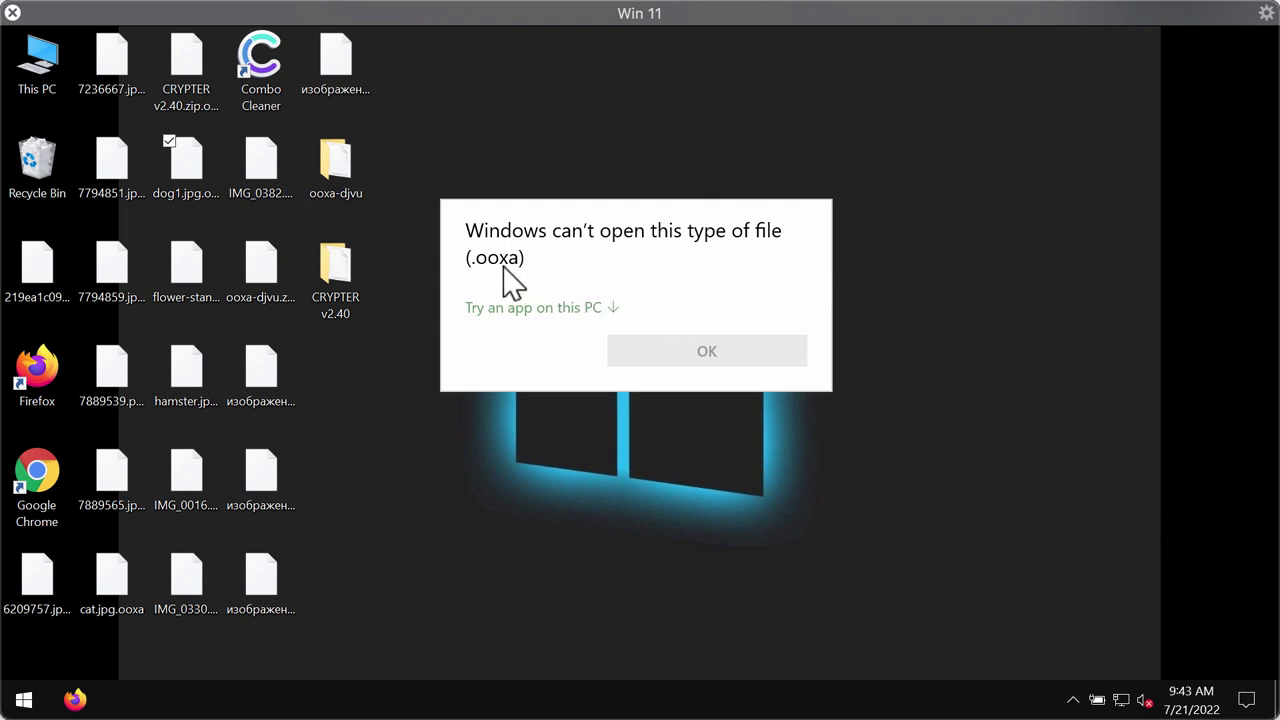
{"action": "left_click", "coordinate": [526, 484]}
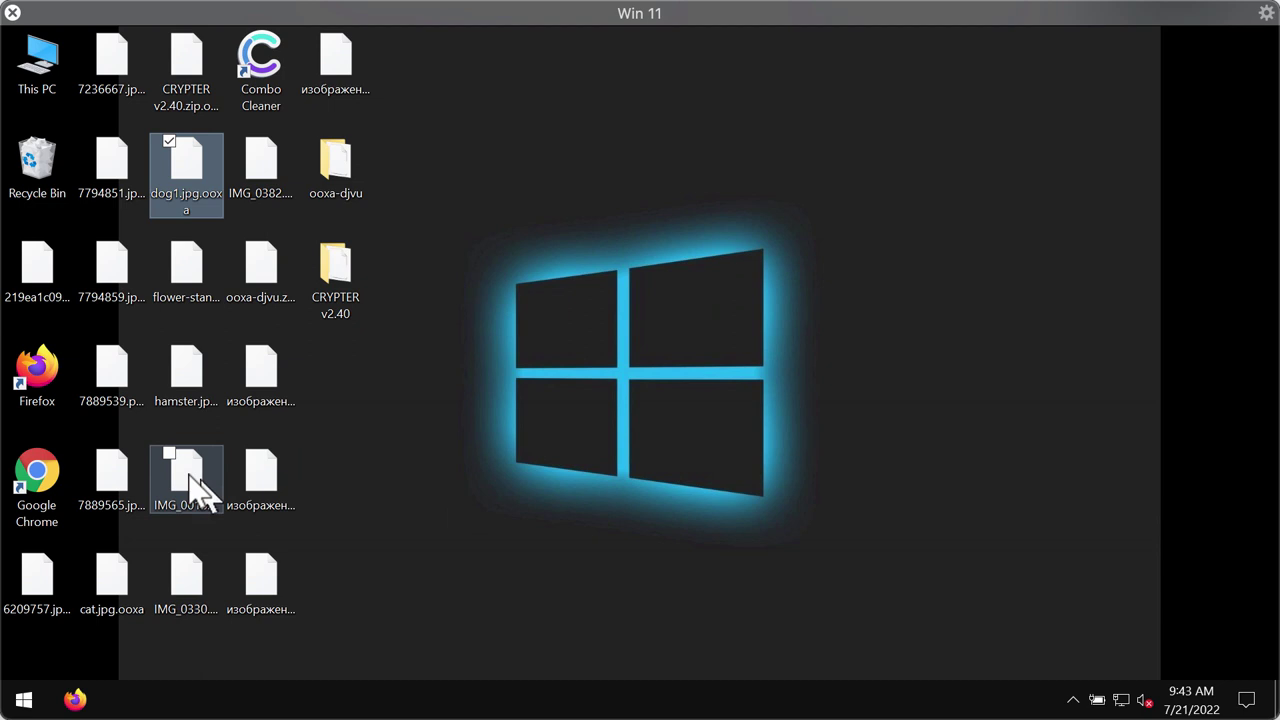
{"action": "double_click", "coordinate": [189, 476]}
{"action": "left_click", "coordinate": [466, 474]}
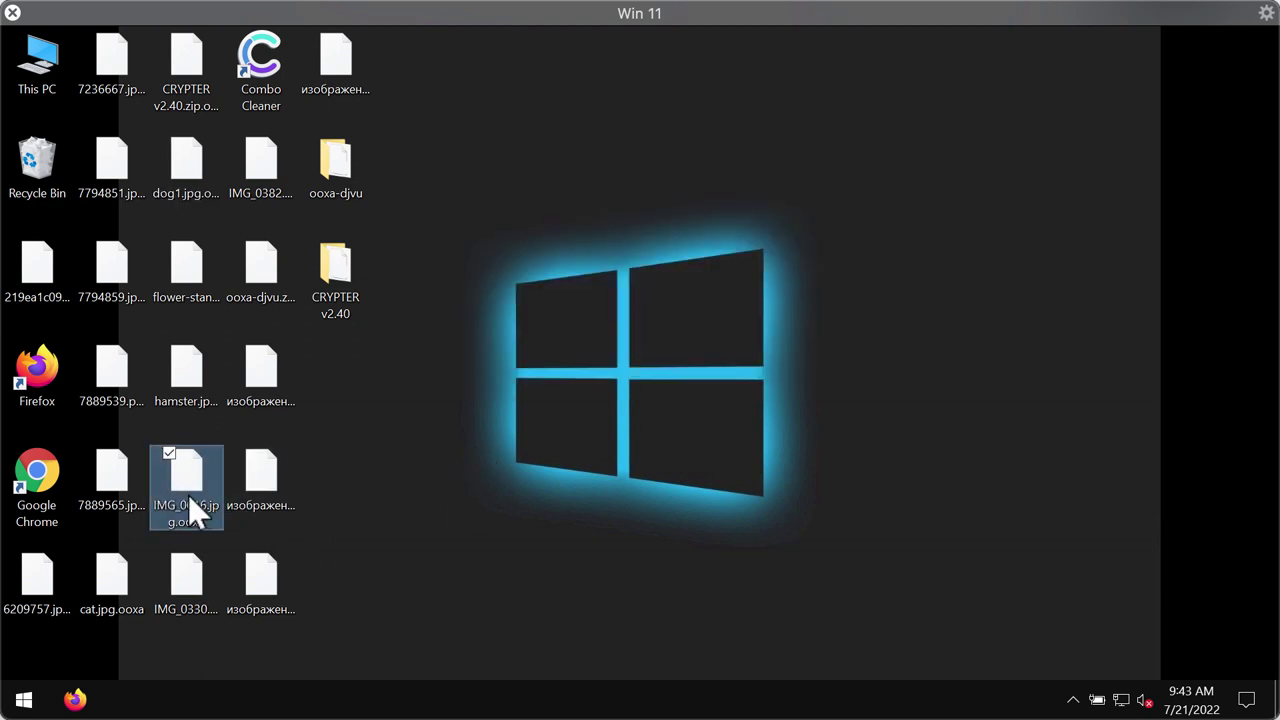
Step: Check IMG_0016.jpg.ooxa's full name without renaming, then try opening the encrypted IMG_0382
{"action": "key", "text": "F2"}
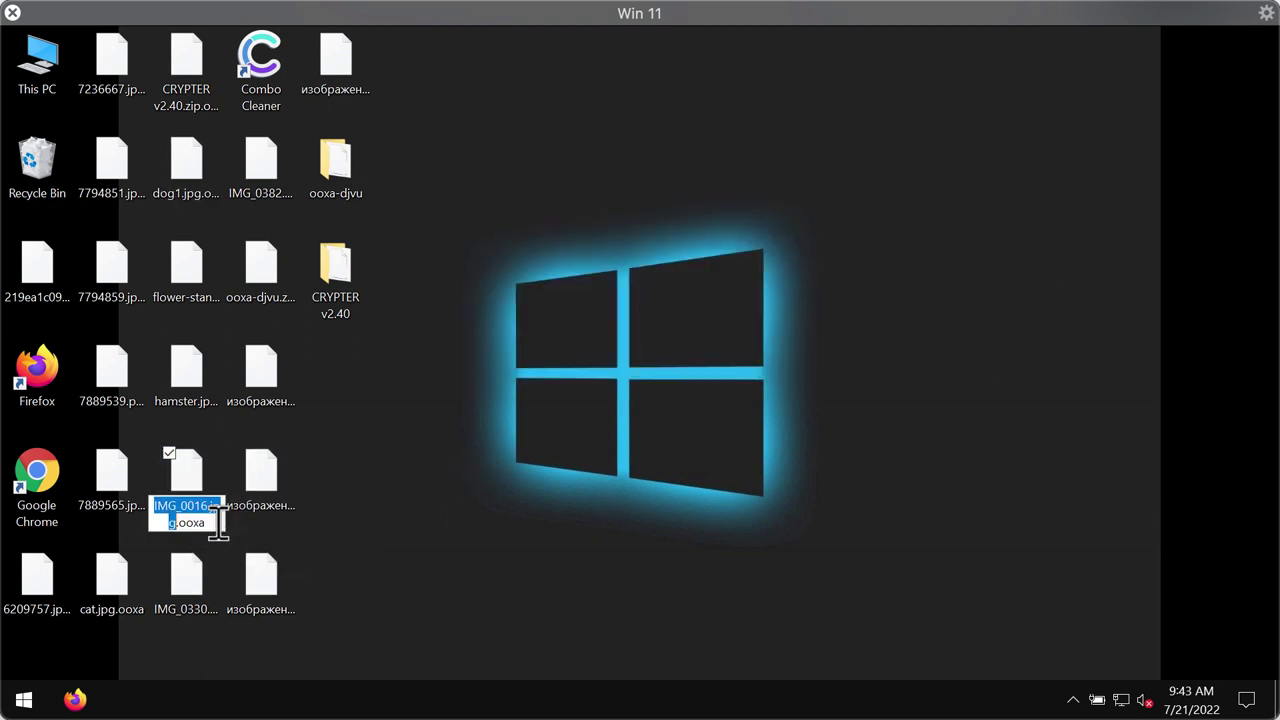
{"action": "left_click", "coordinate": [218, 520]}
{"action": "left_click", "coordinate": [504, 488]}
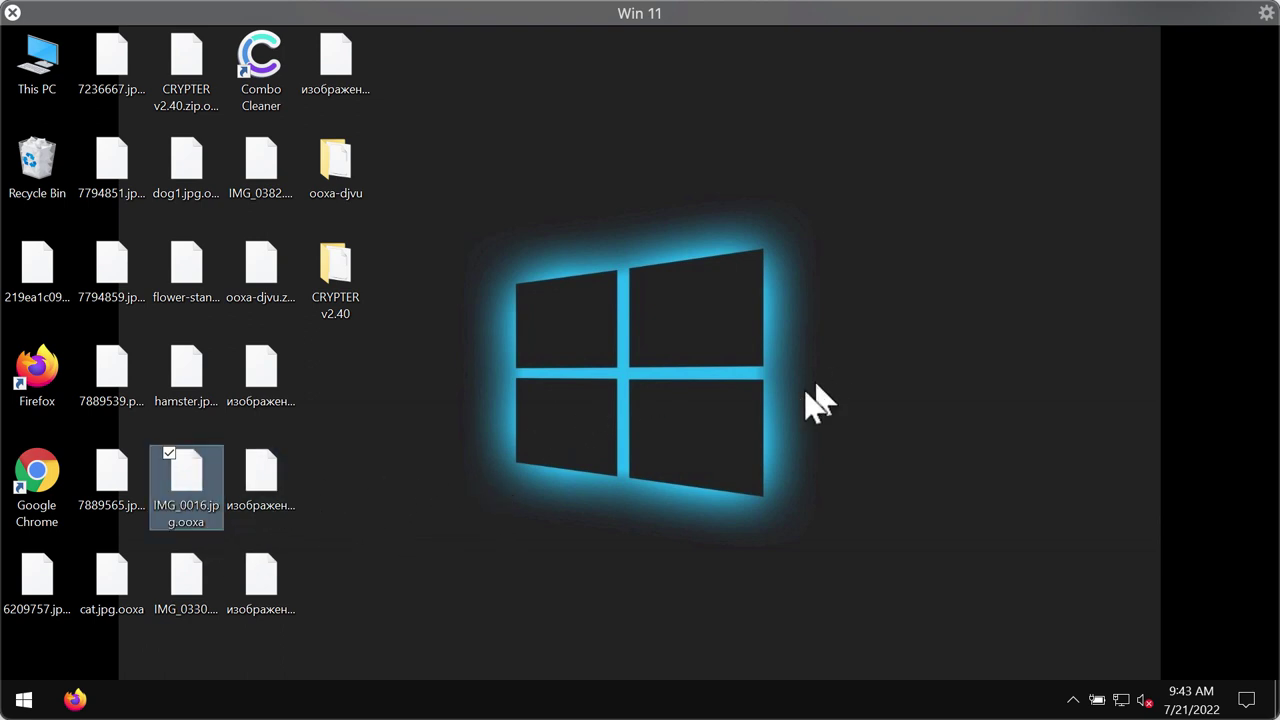
{"action": "left_click", "coordinate": [785, 418]}
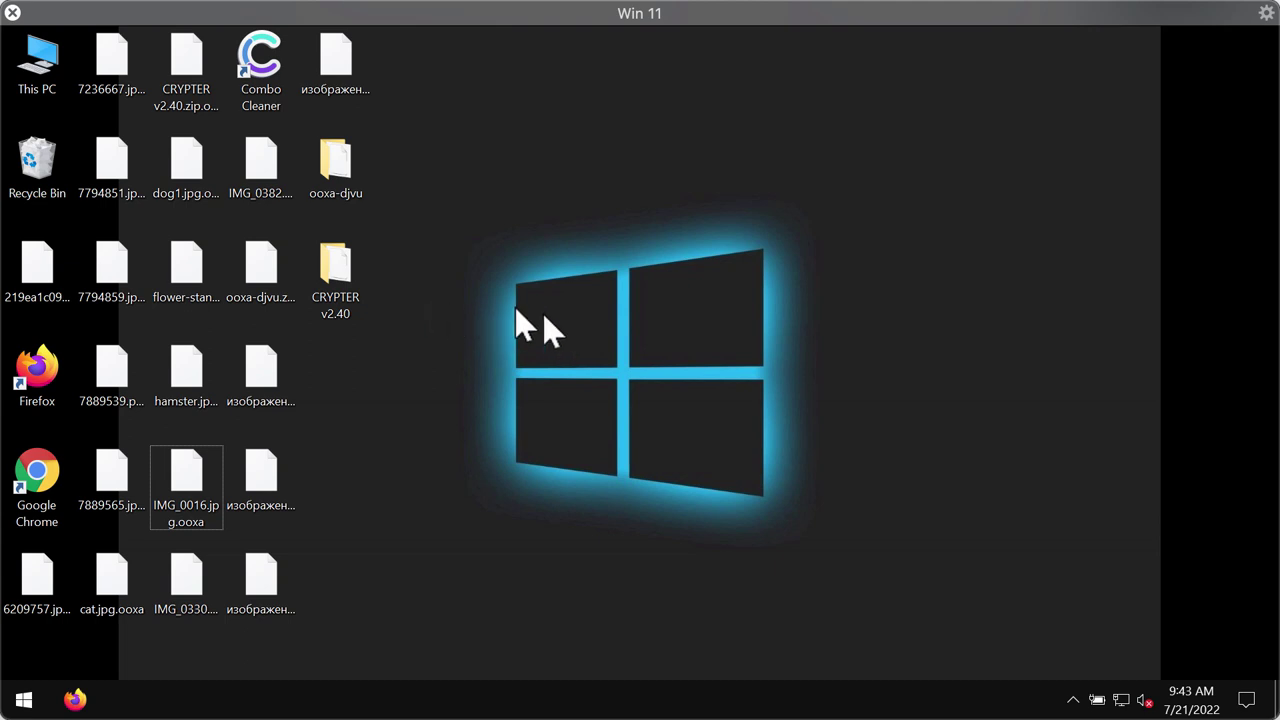
{"action": "double_click", "coordinate": [255, 165]}
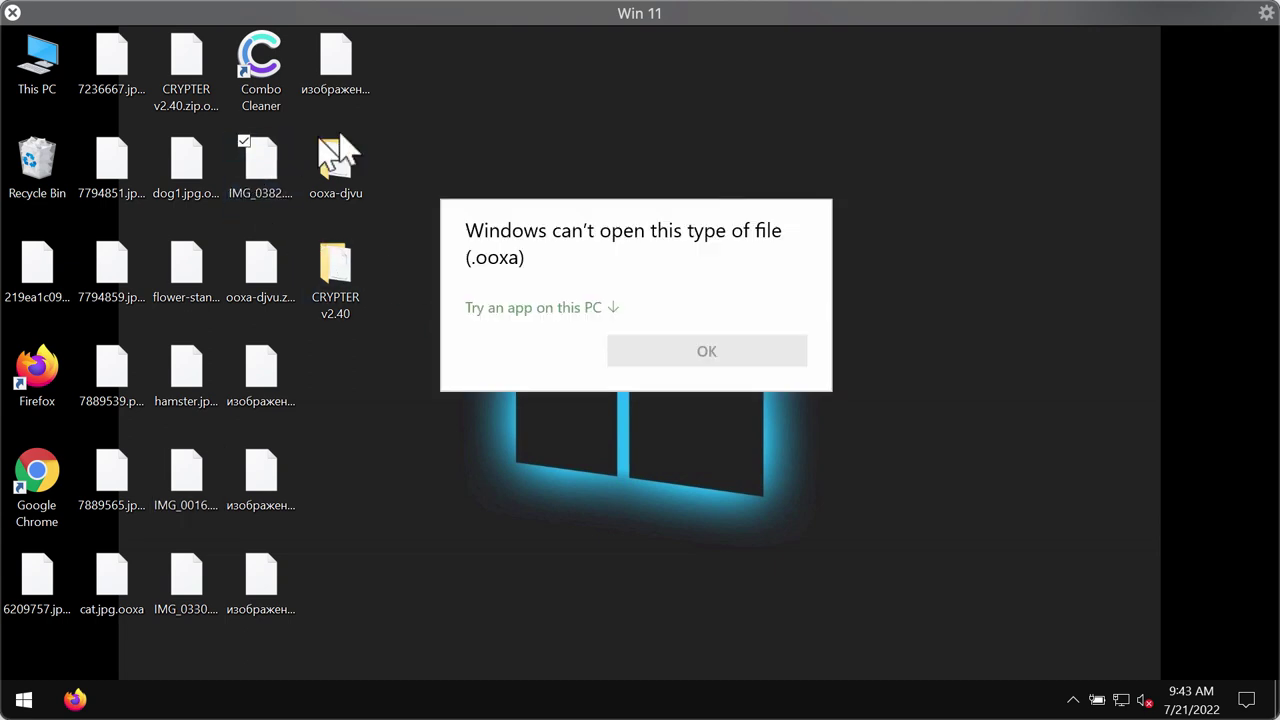
{"action": "key", "text": "Escape"}
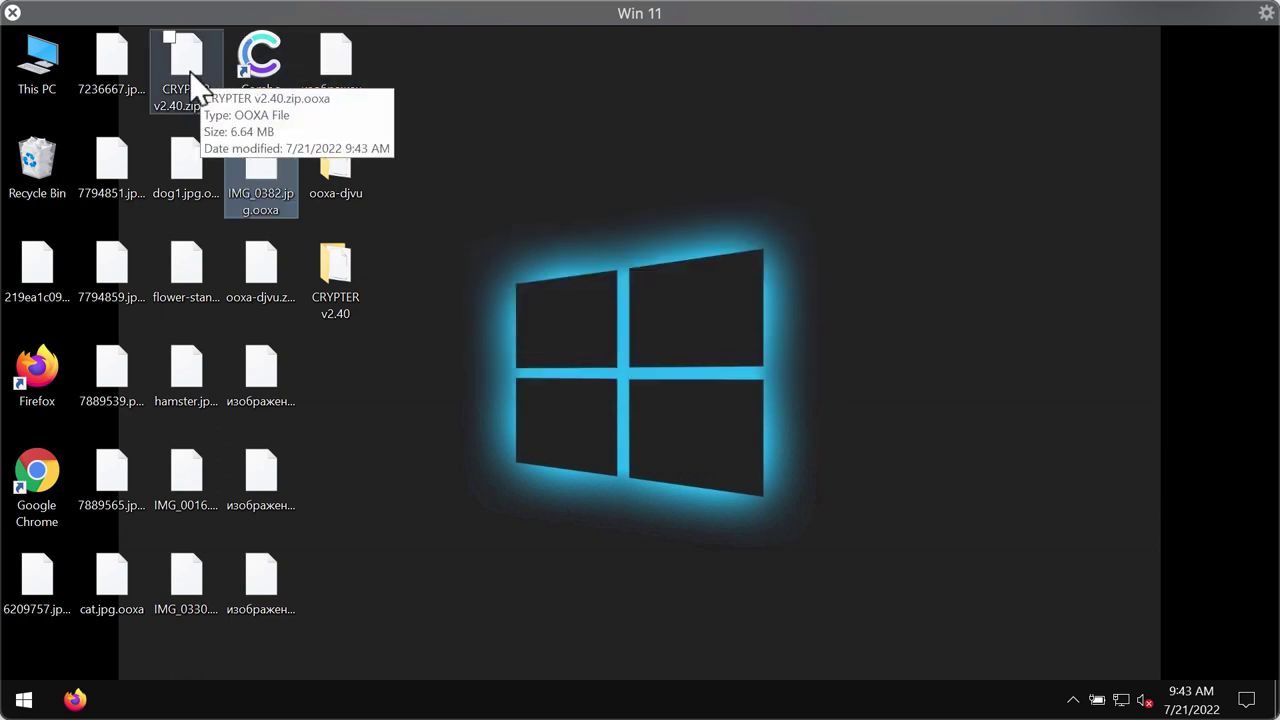
{"action": "left_click", "coordinate": [585, 264]}
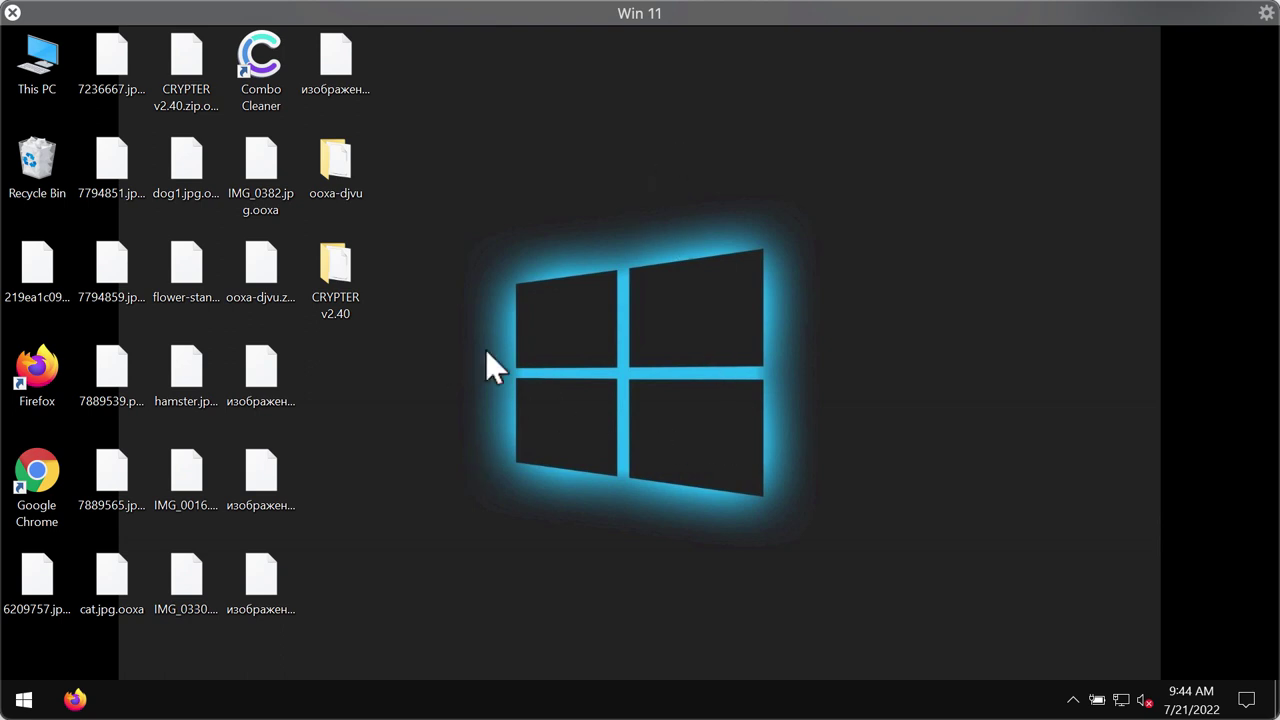
Step: Launch Chrome, go to combocleaner.com, and scroll through the Combo Cleaner home page
{"action": "double_click", "coordinate": [50, 515]}
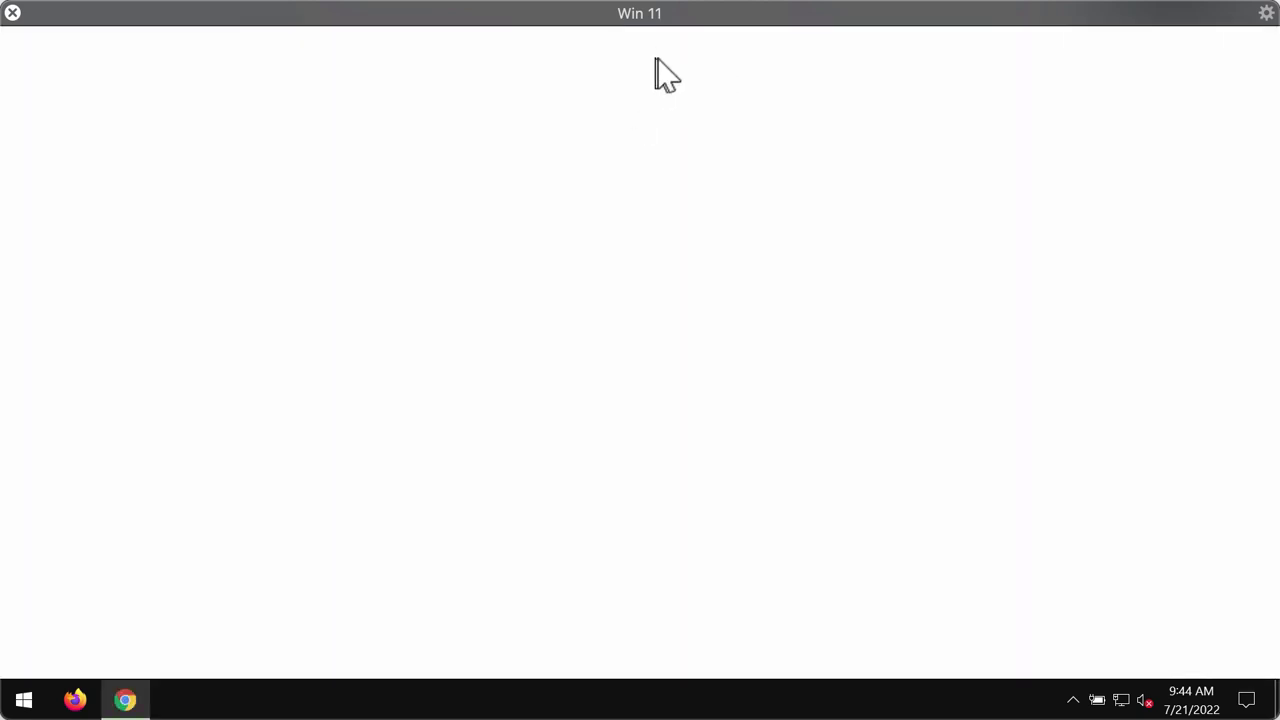
{"action": "type", "text": "c"}
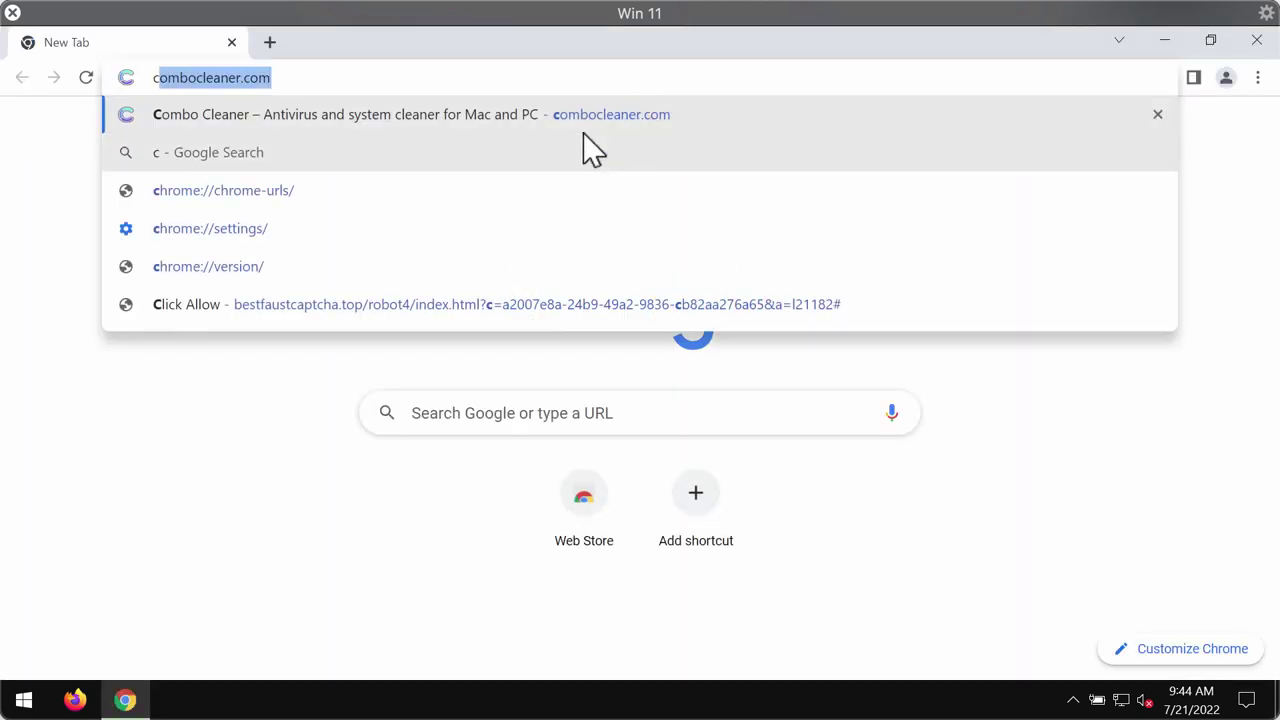
{"action": "left_click", "coordinate": [603, 116]}
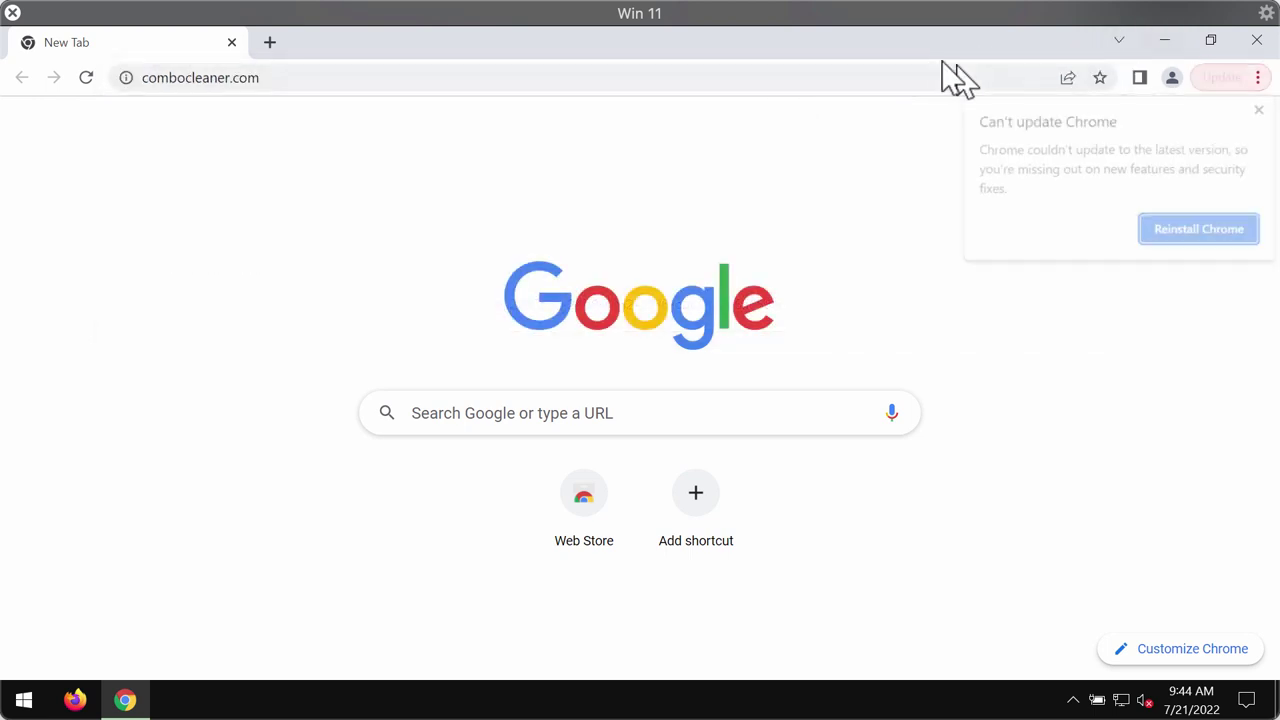
{"action": "left_click", "coordinate": [1262, 110]}
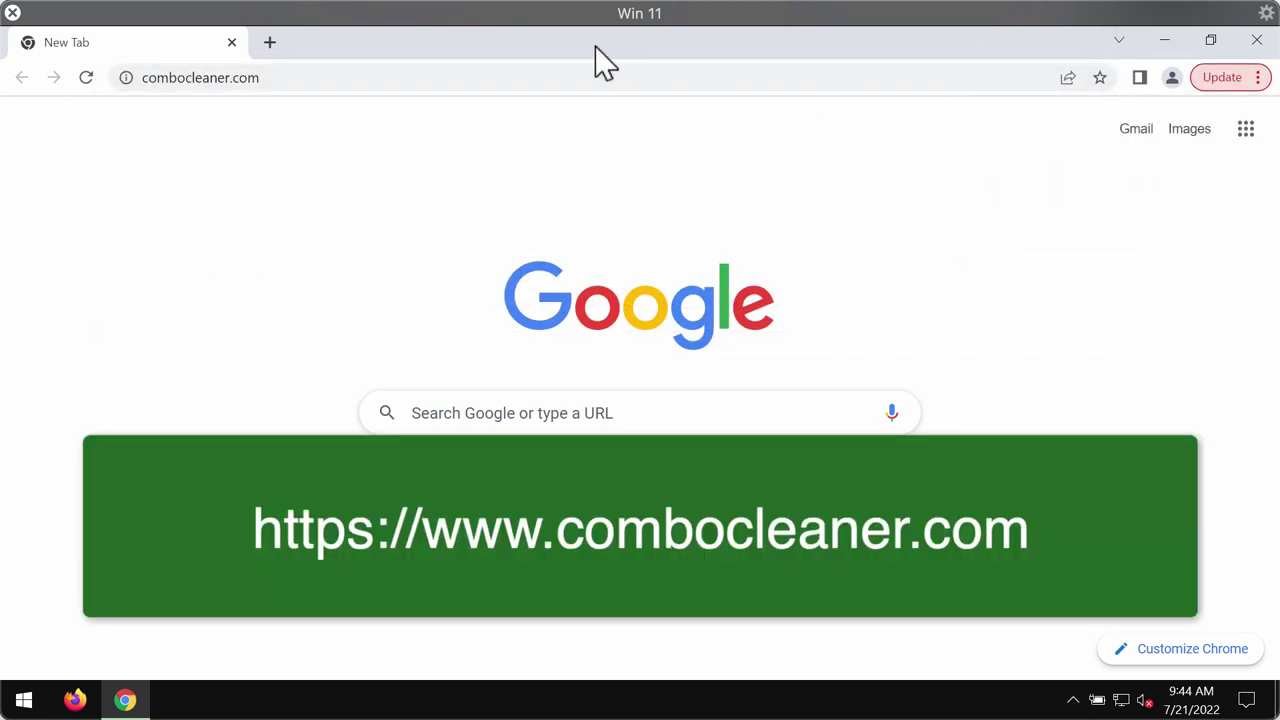
{"action": "left_click", "coordinate": [366, 77]}
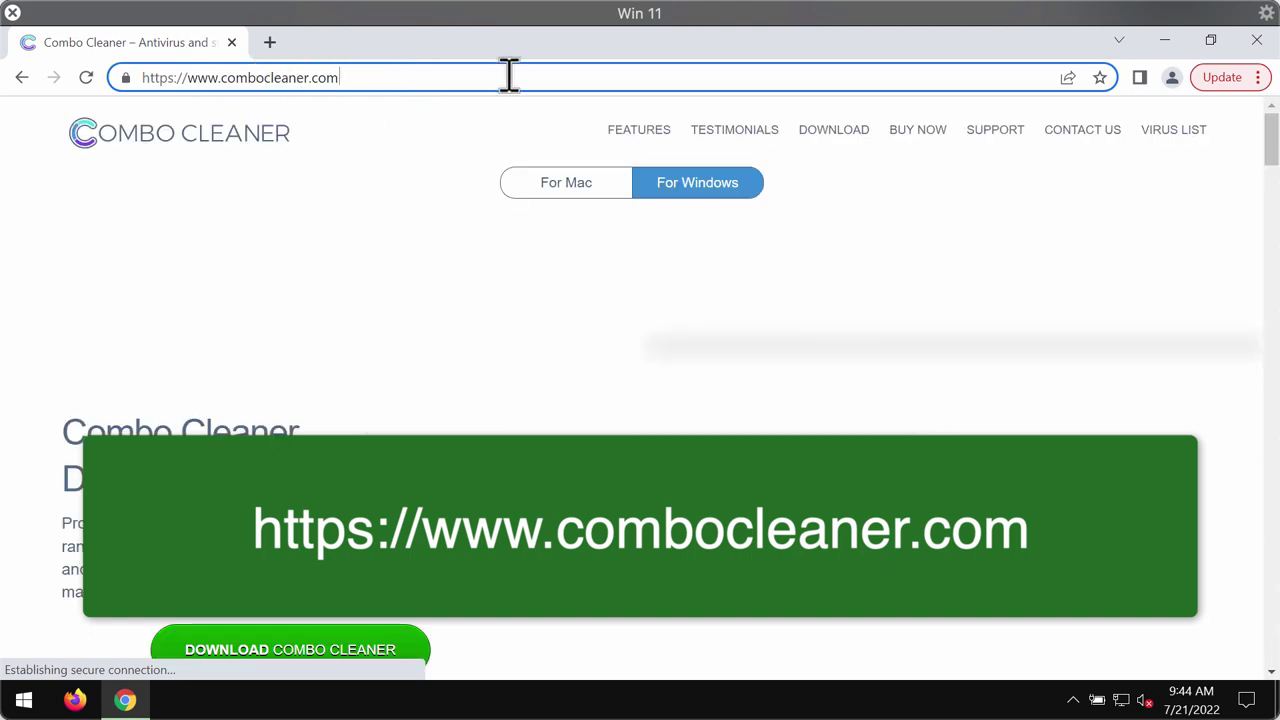
{"action": "left_click", "coordinate": [365, 628]}
{"action": "scroll", "coordinate": [371, 391], "scroll_direction": "up", "scroll_amount": 5}
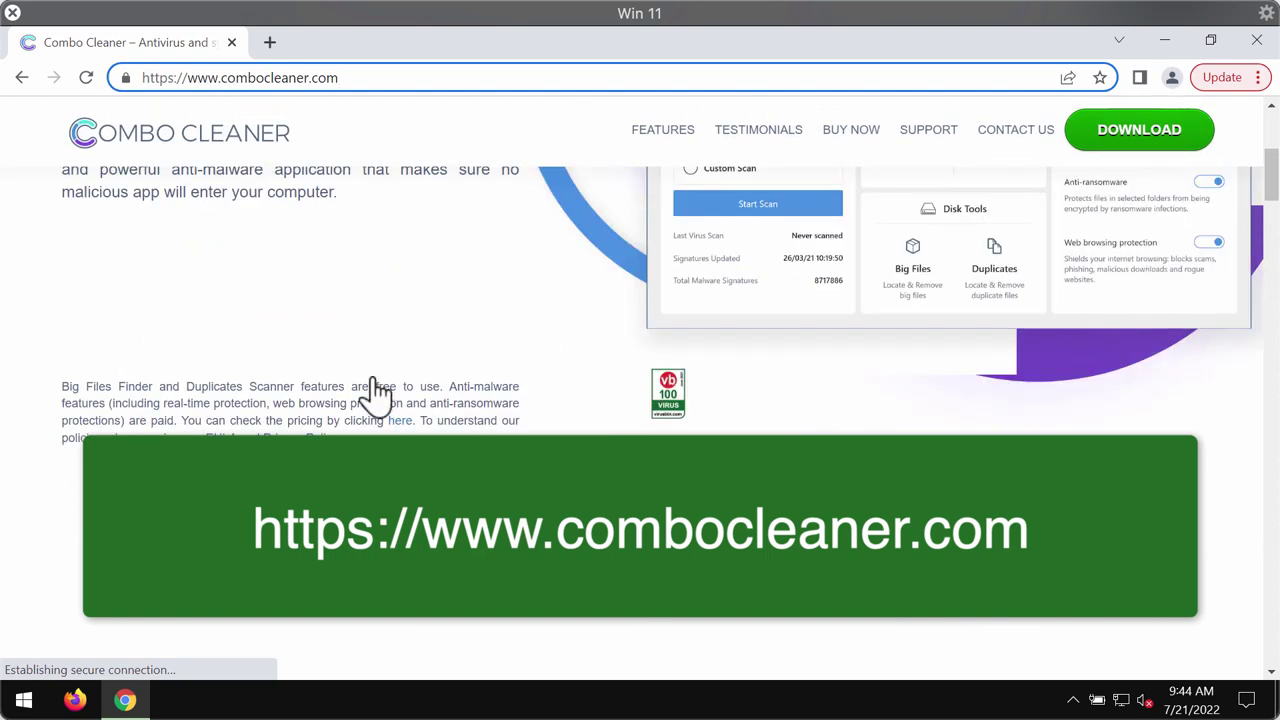
{"action": "scroll", "coordinate": [355, 392], "scroll_direction": "up", "scroll_amount": 5}
Step: Minimize Chrome, launch Combo Cleaner from the desktop, and start a Quick Scan
{"action": "left_click", "coordinate": [1164, 40]}
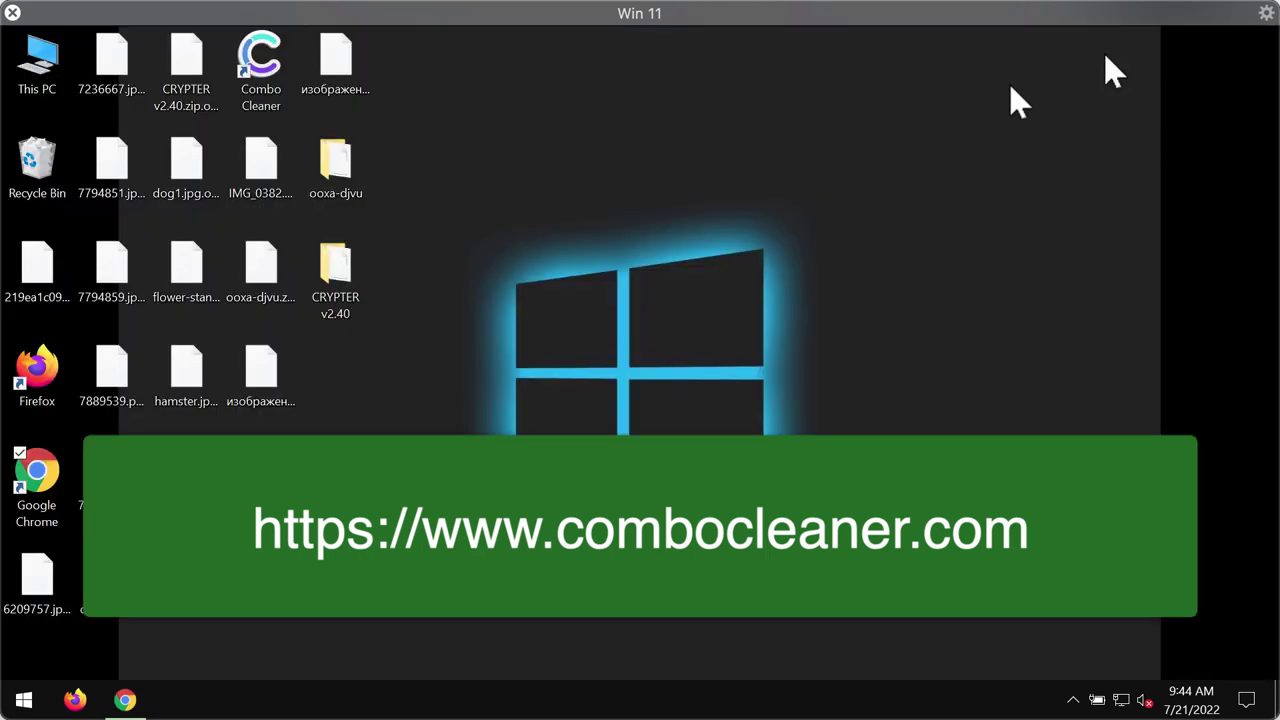
{"action": "double_click", "coordinate": [281, 60]}
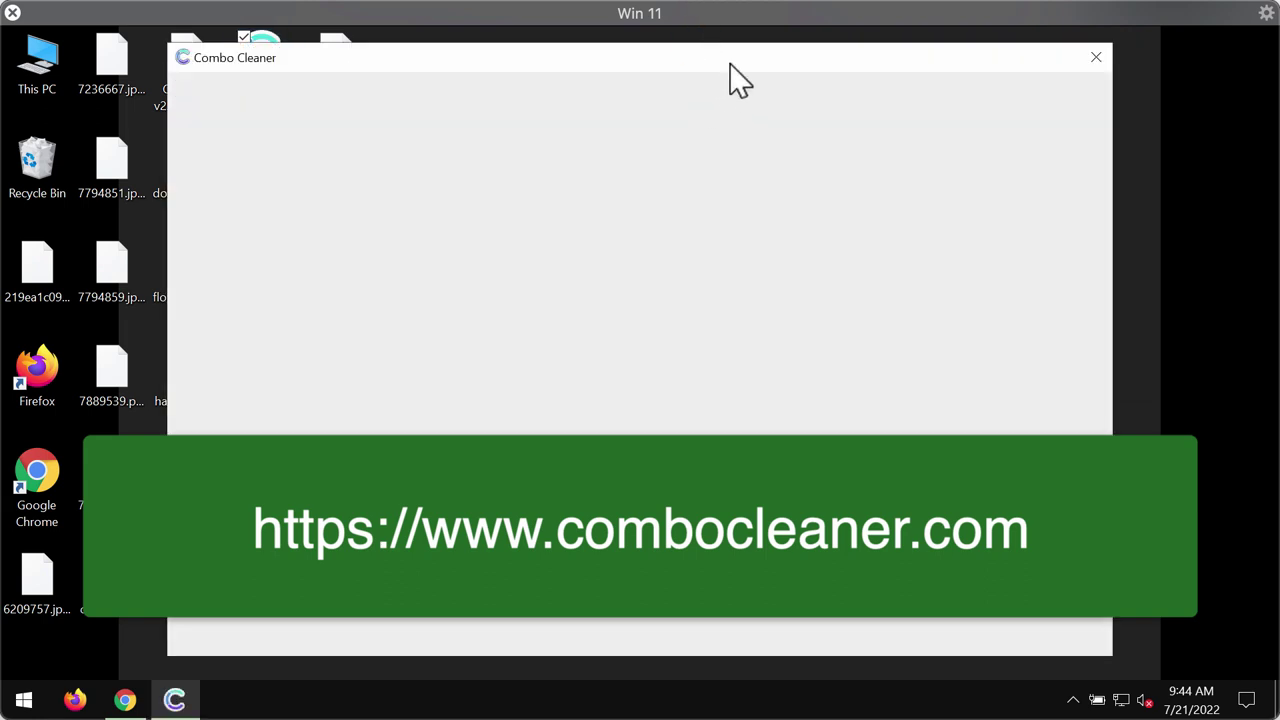
{"action": "left_click_drag", "start_coordinate": [729, 66], "coordinate": [721, 83]}
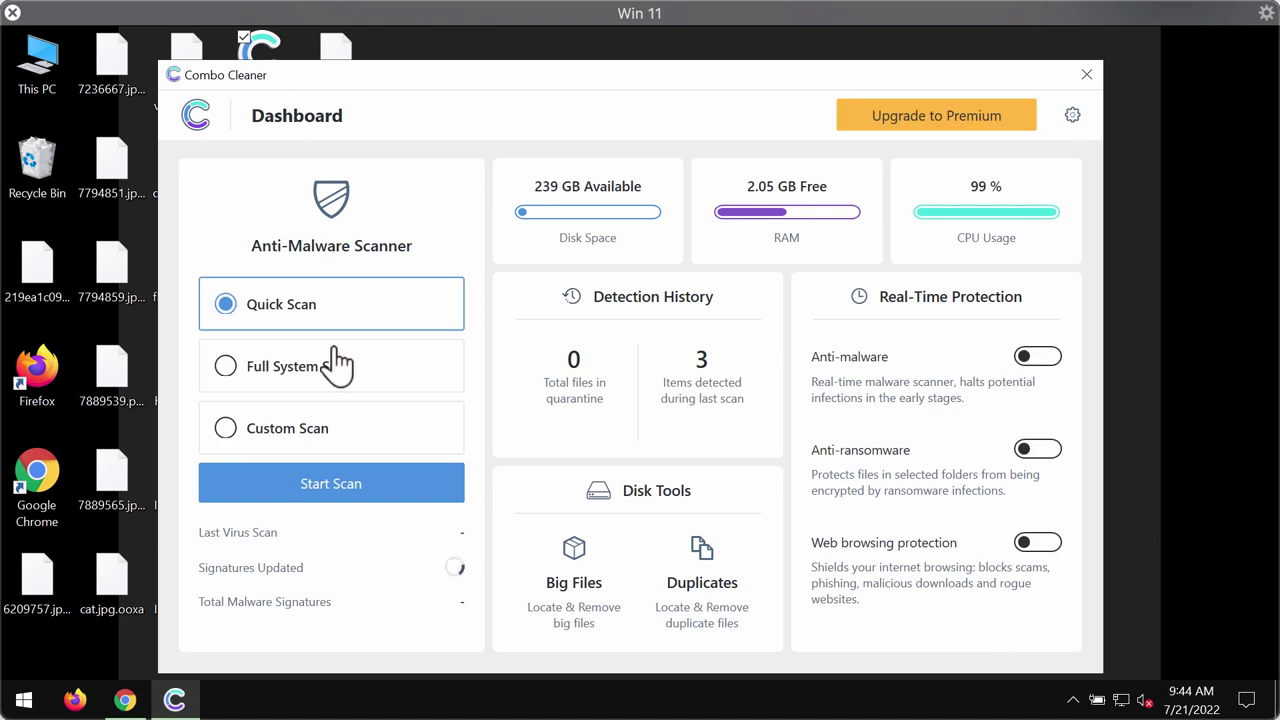
{"action": "left_click", "coordinate": [346, 488]}
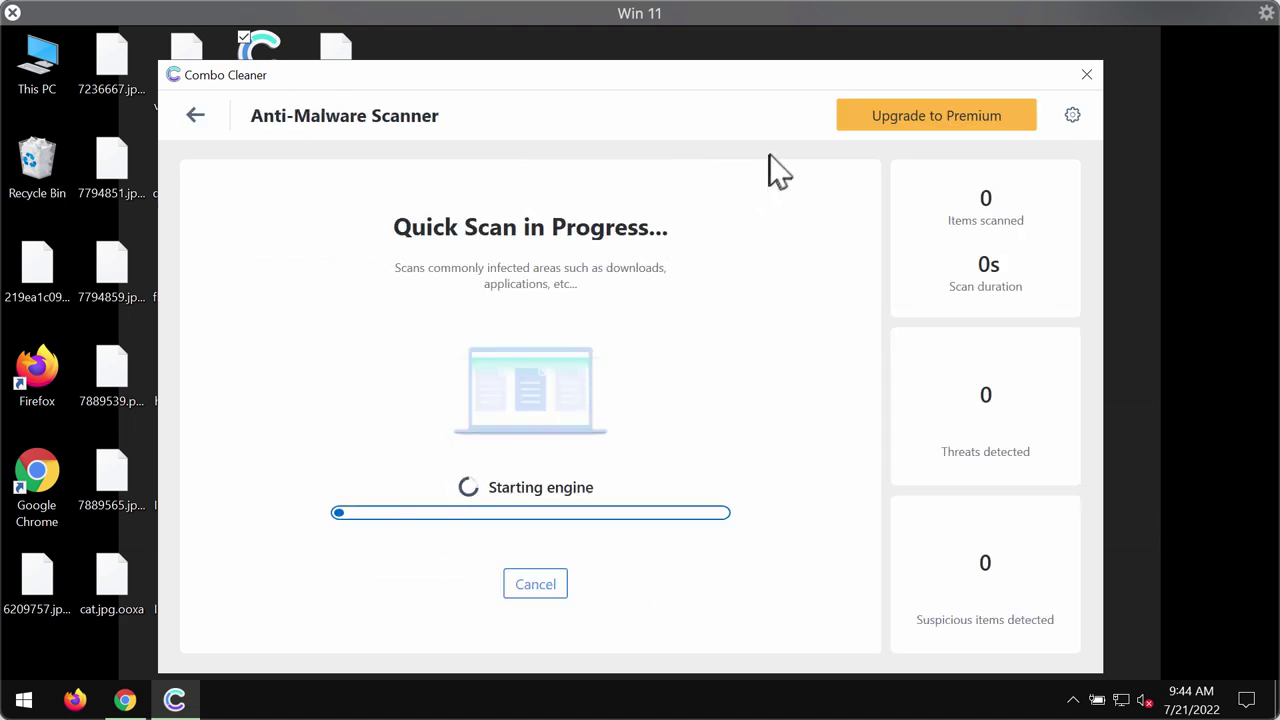
{"action": "left_click_drag", "start_coordinate": [804, 74], "coordinate": [821, 71]}
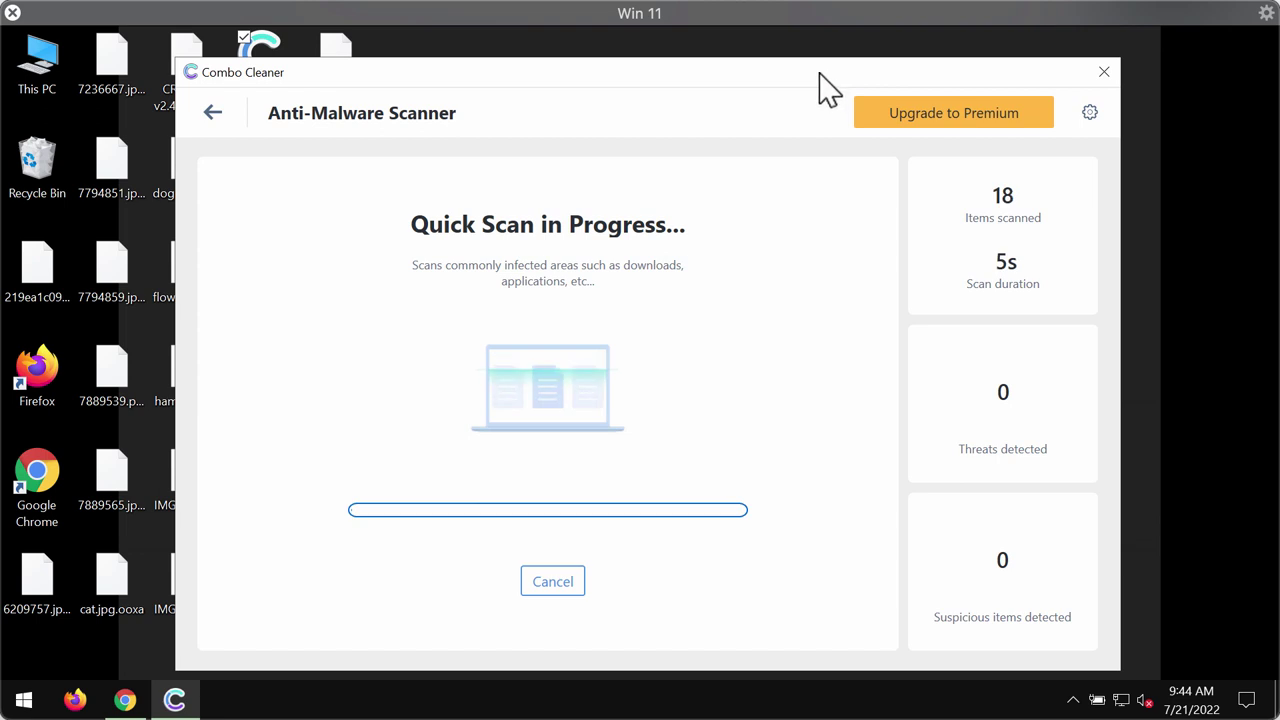
{"action": "left_click_drag", "start_coordinate": [822, 72], "coordinate": [820, 79]}
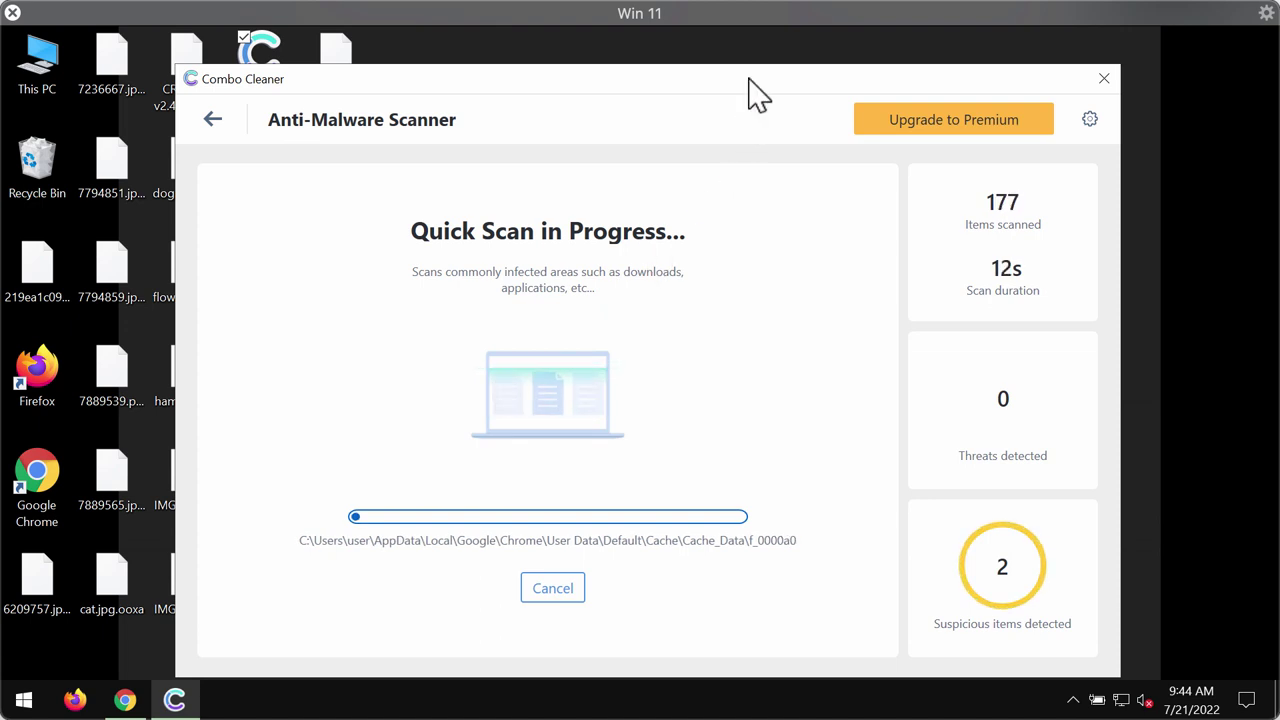
Step: Attempt Add Folder under Settings > Anti-Ransomware, close Feature Not Available, and resume the Quick Scan
{"action": "left_click", "coordinate": [1090, 119]}
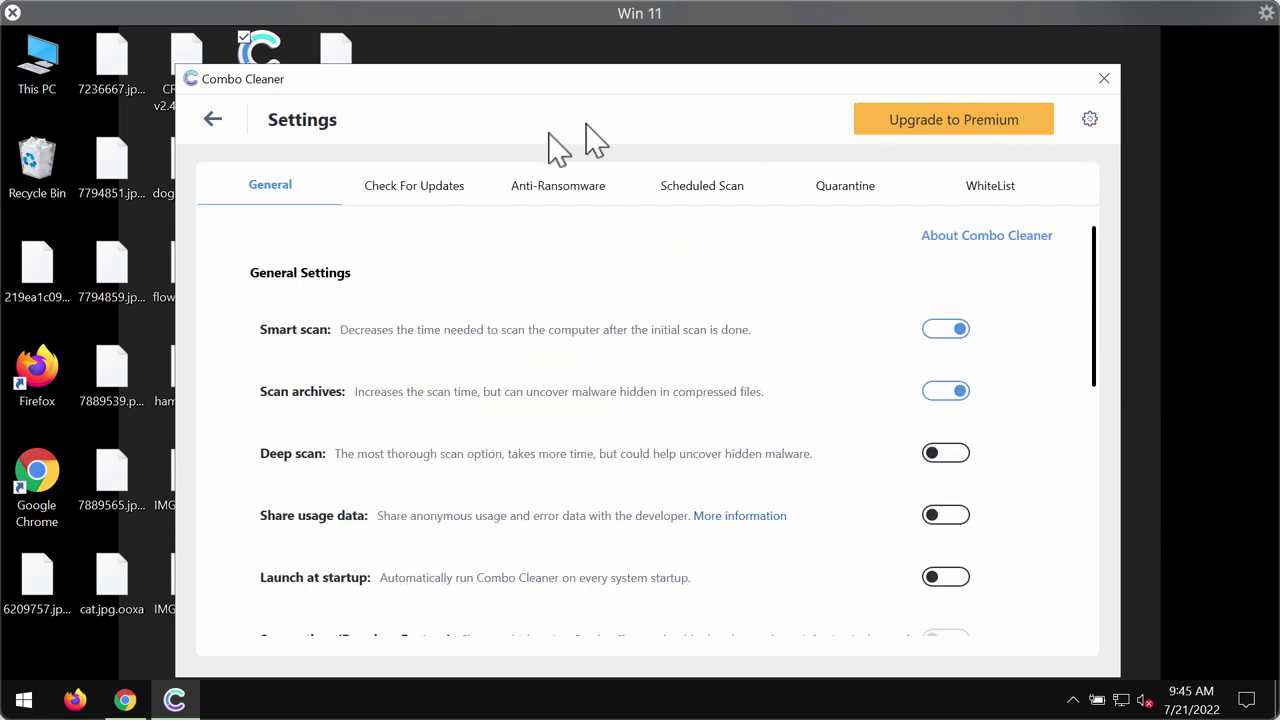
{"action": "left_click", "coordinate": [535, 188]}
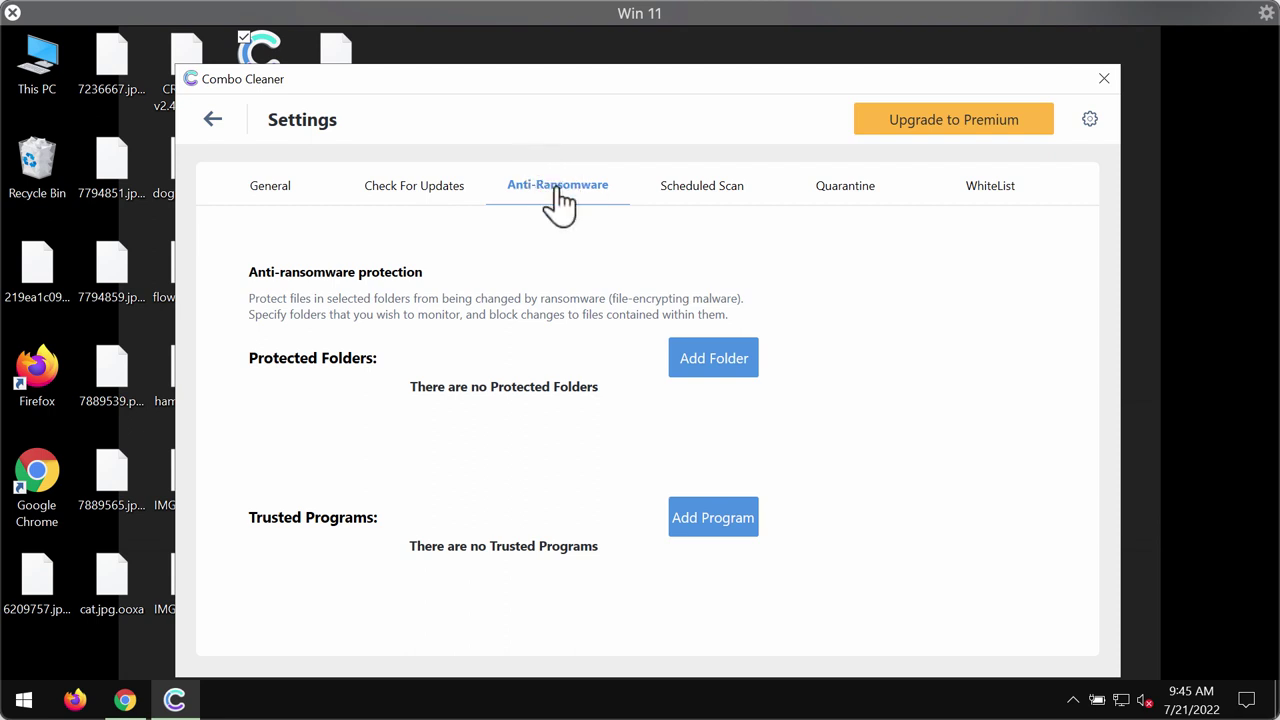
{"action": "left_click", "coordinate": [738, 384]}
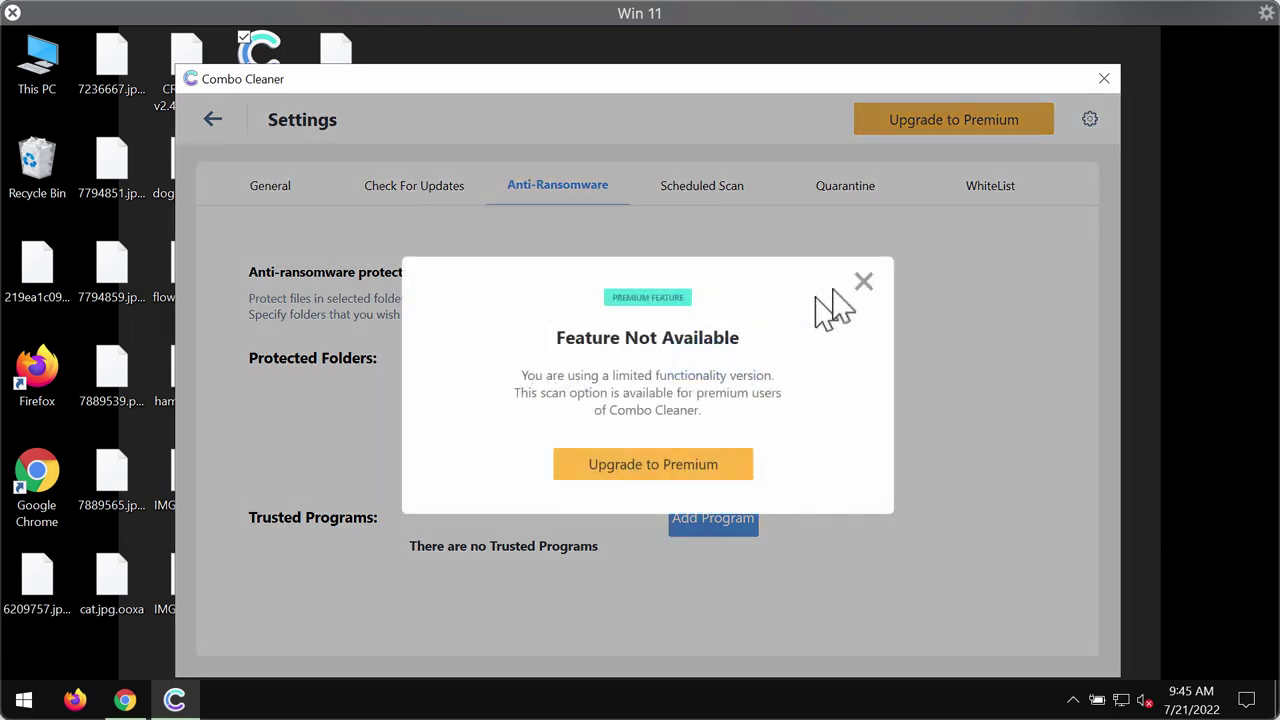
{"action": "left_click", "coordinate": [864, 286]}
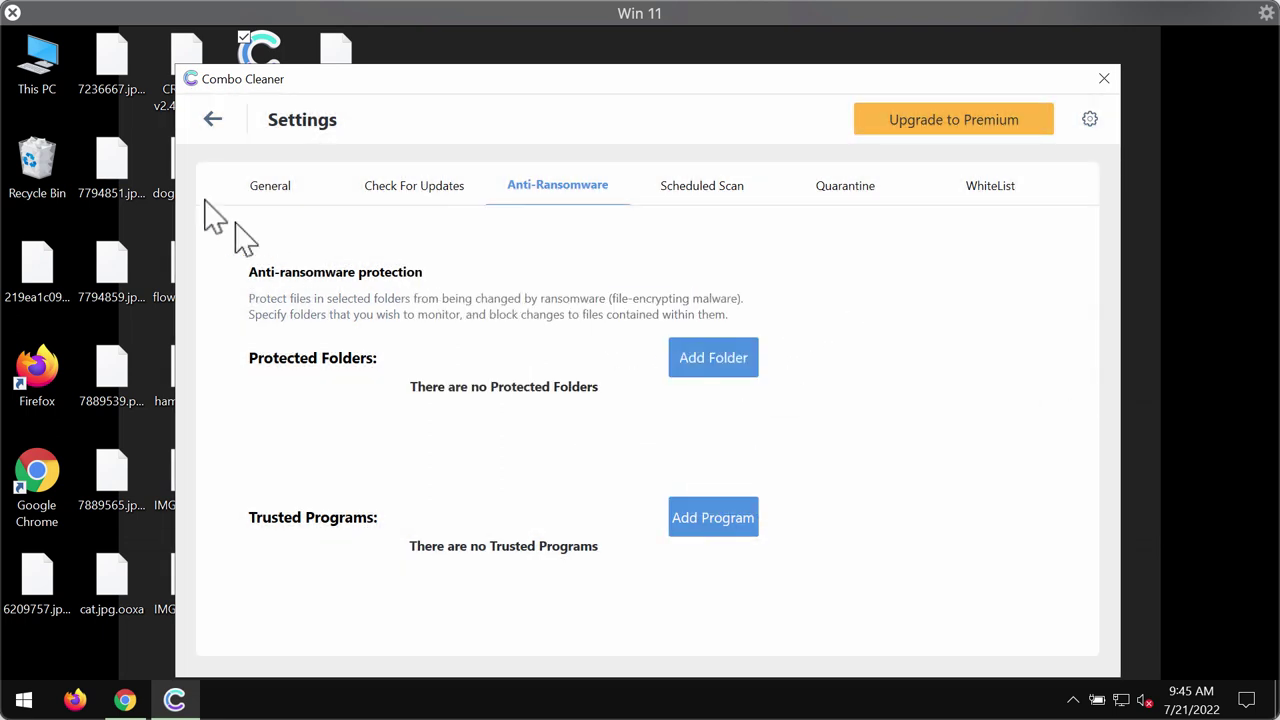
{"action": "left_click", "coordinate": [210, 121]}
{"action": "left_click", "coordinate": [432, 492]}
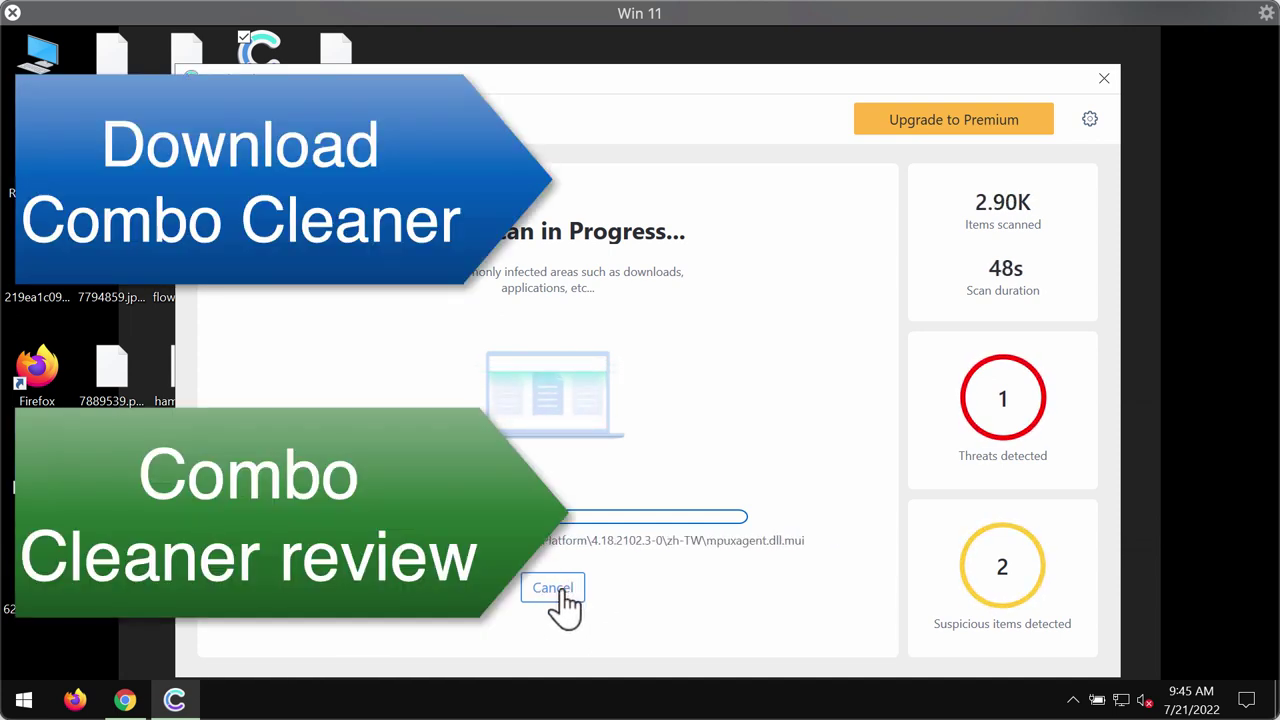
Step: Cancel the Quick Scan to list its 3 detections, then bring up Upgrade to Premium
{"action": "left_click", "coordinate": [560, 590]}
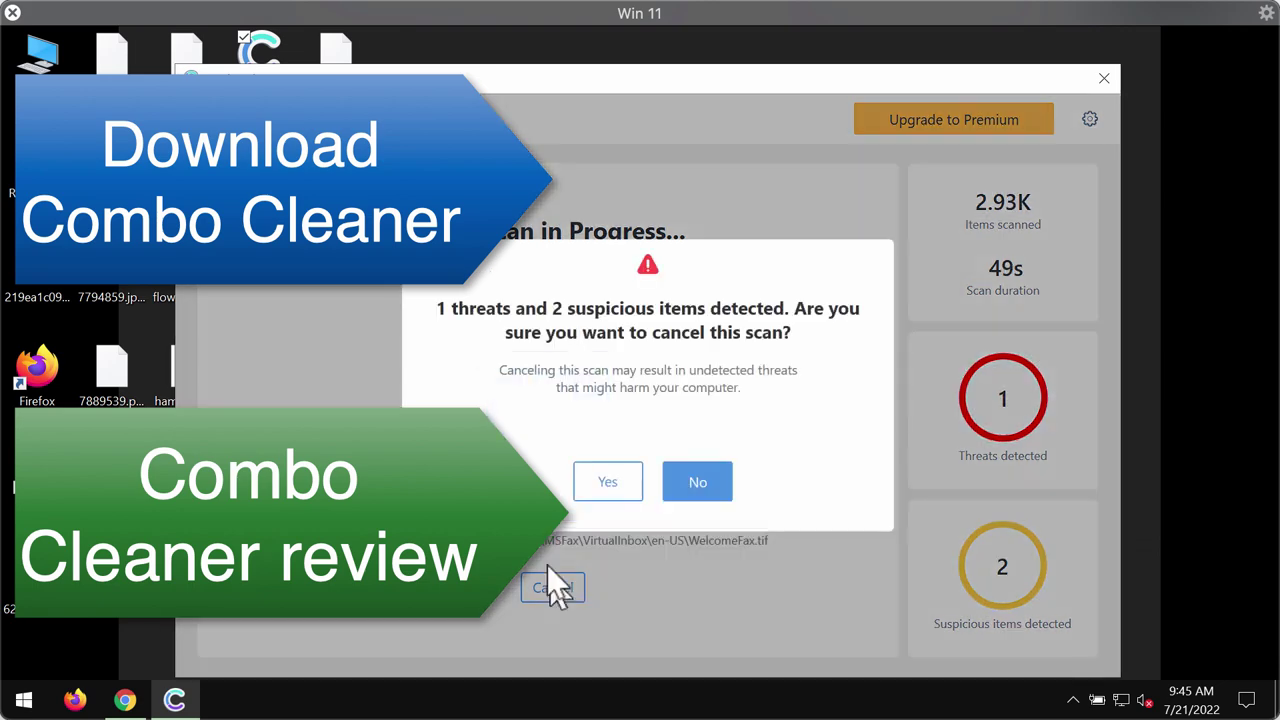
{"action": "left_click", "coordinate": [605, 482]}
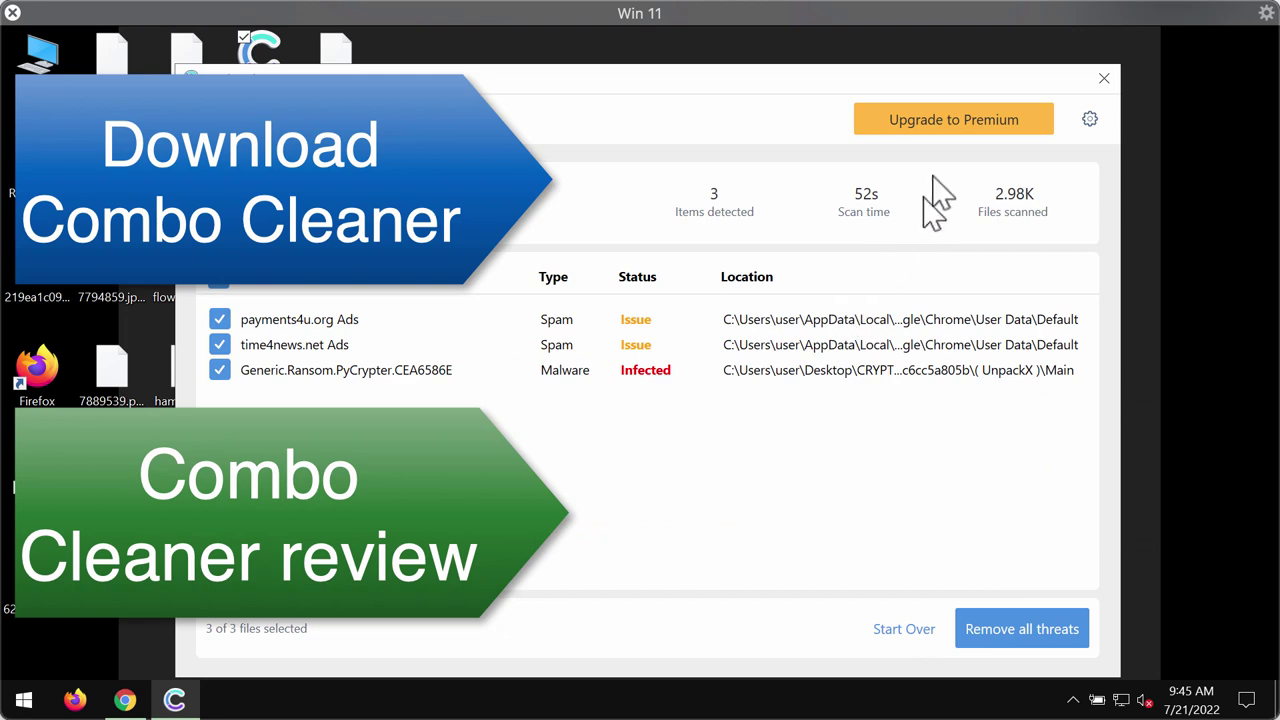
{"action": "left_click", "coordinate": [953, 119]}
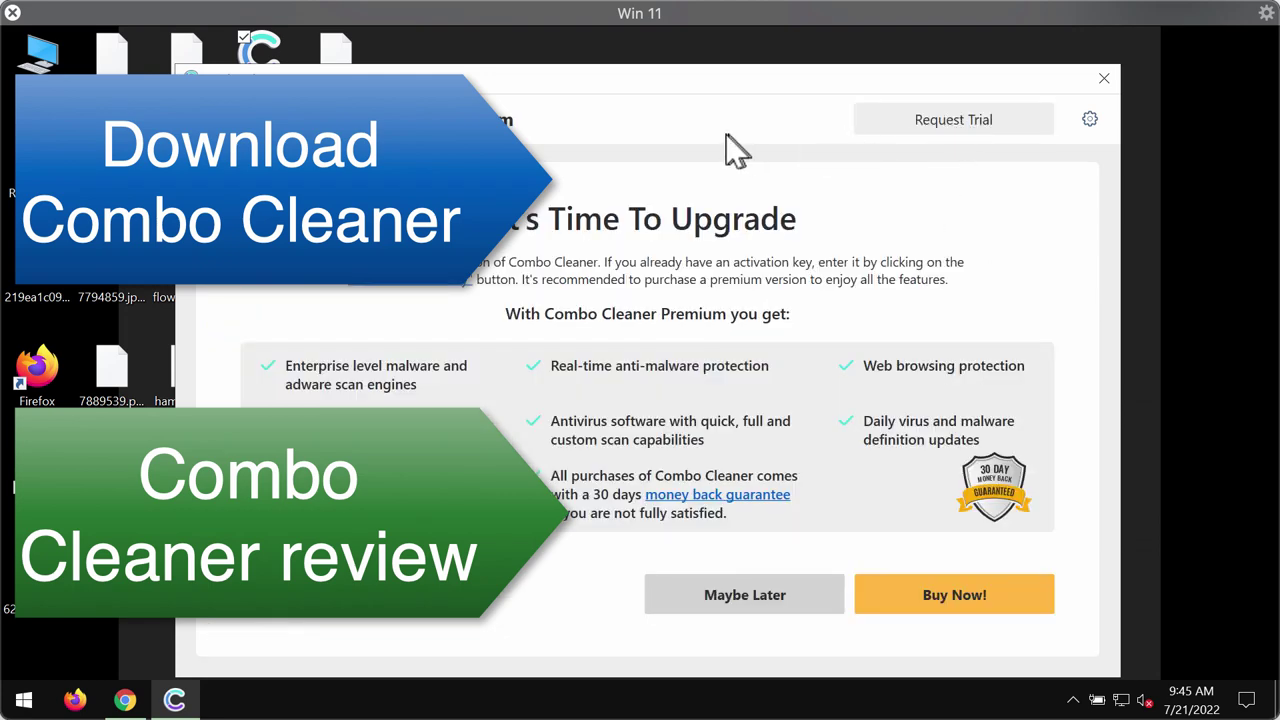
{"action": "left_click_drag", "start_coordinate": [691, 83], "coordinate": [687, 90]}
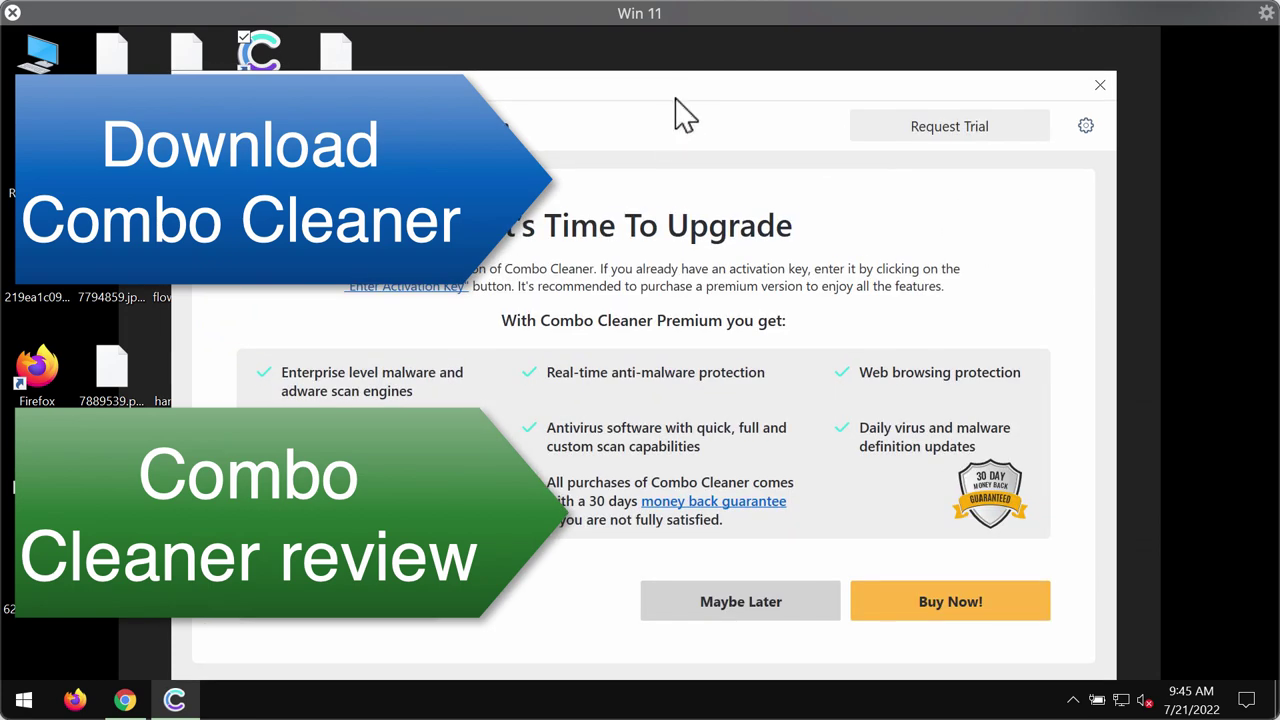